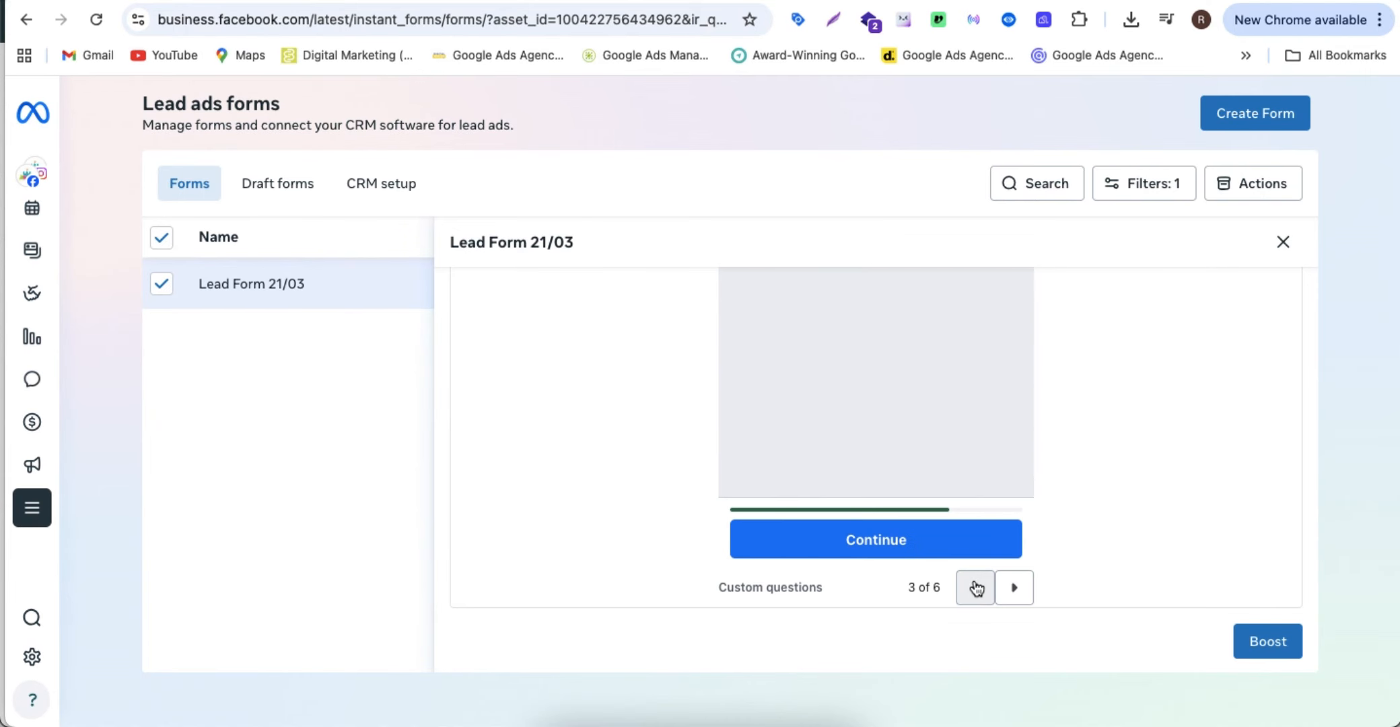
# Step: Go back in the Lead Form 21/03 preview and examine the question about the type of event and its answer options
pyautogui.click(977, 587)
pyautogui.click(976, 588)
pyautogui.scroll(1, 1102, 436)
pyautogui.scroll(1, 1101, 435)
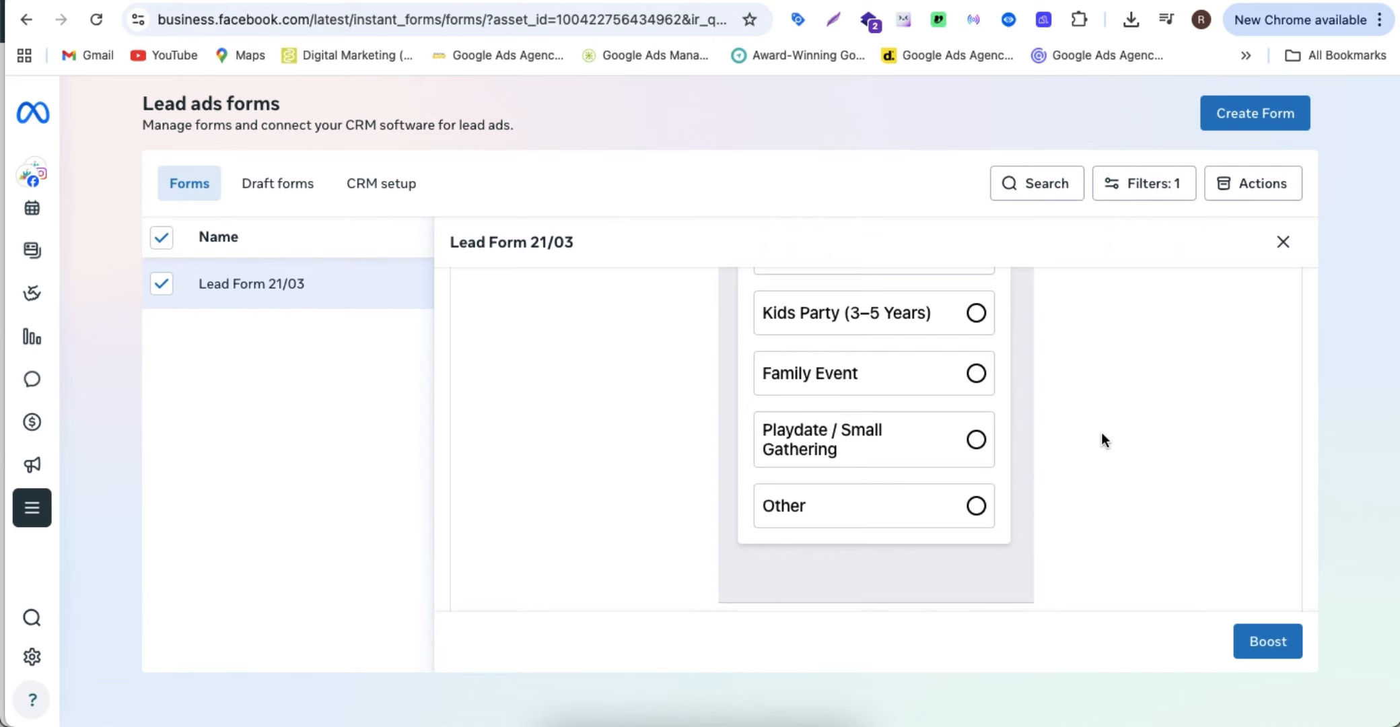
pyautogui.scroll(3, 1102, 436)
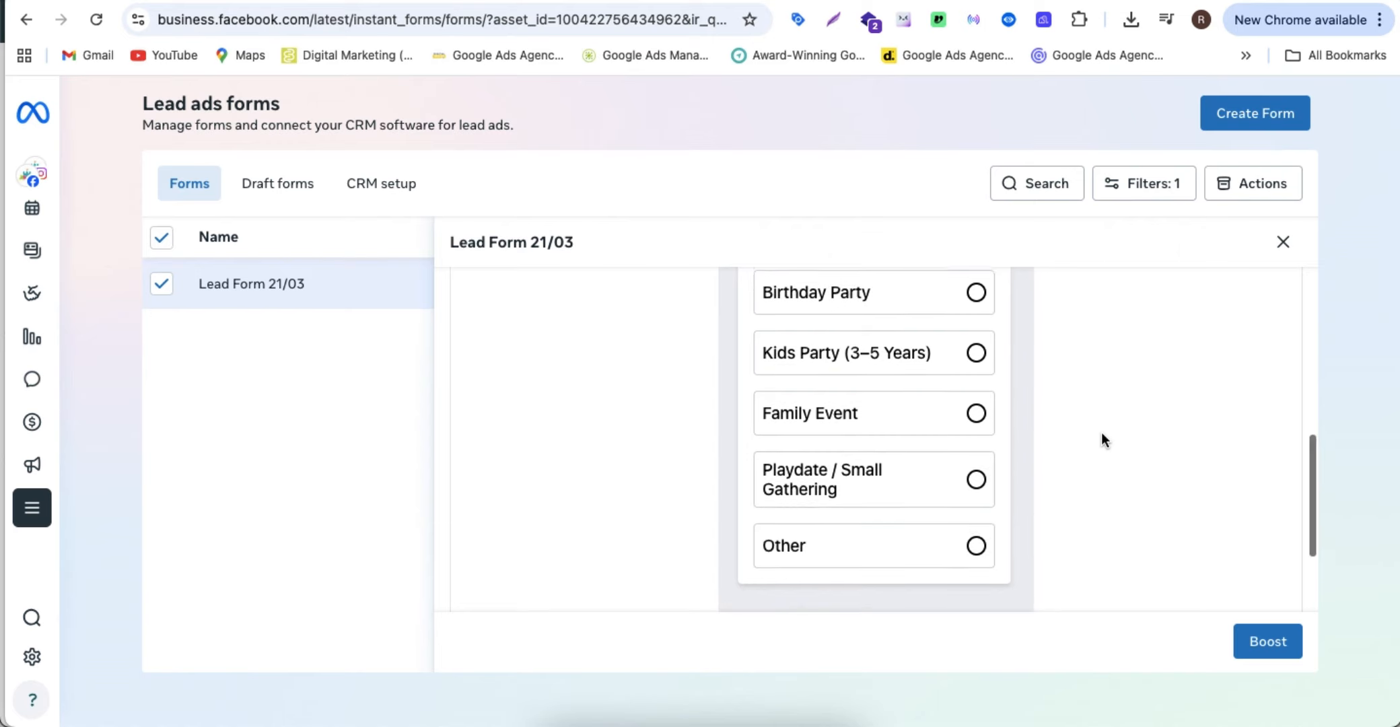
pyautogui.scroll(3, 1102, 432)
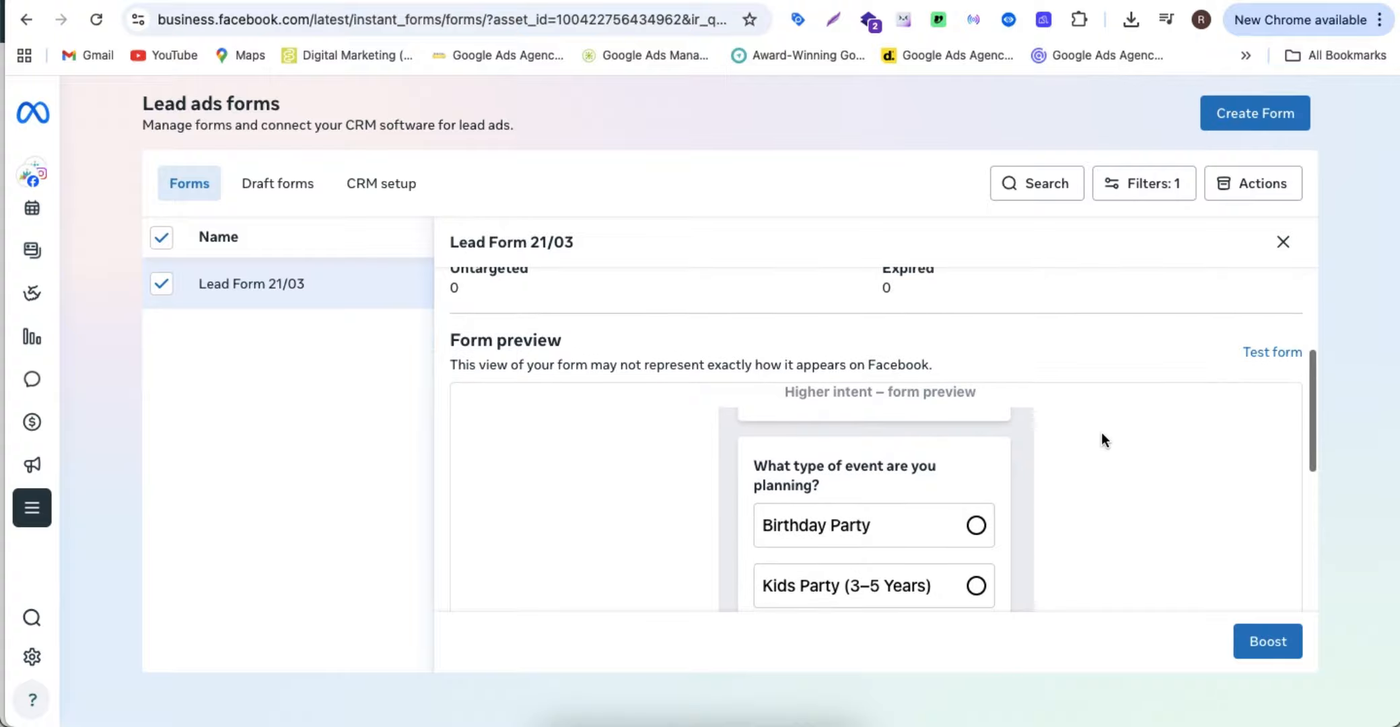
pyautogui.scroll(-3, 847, 486)
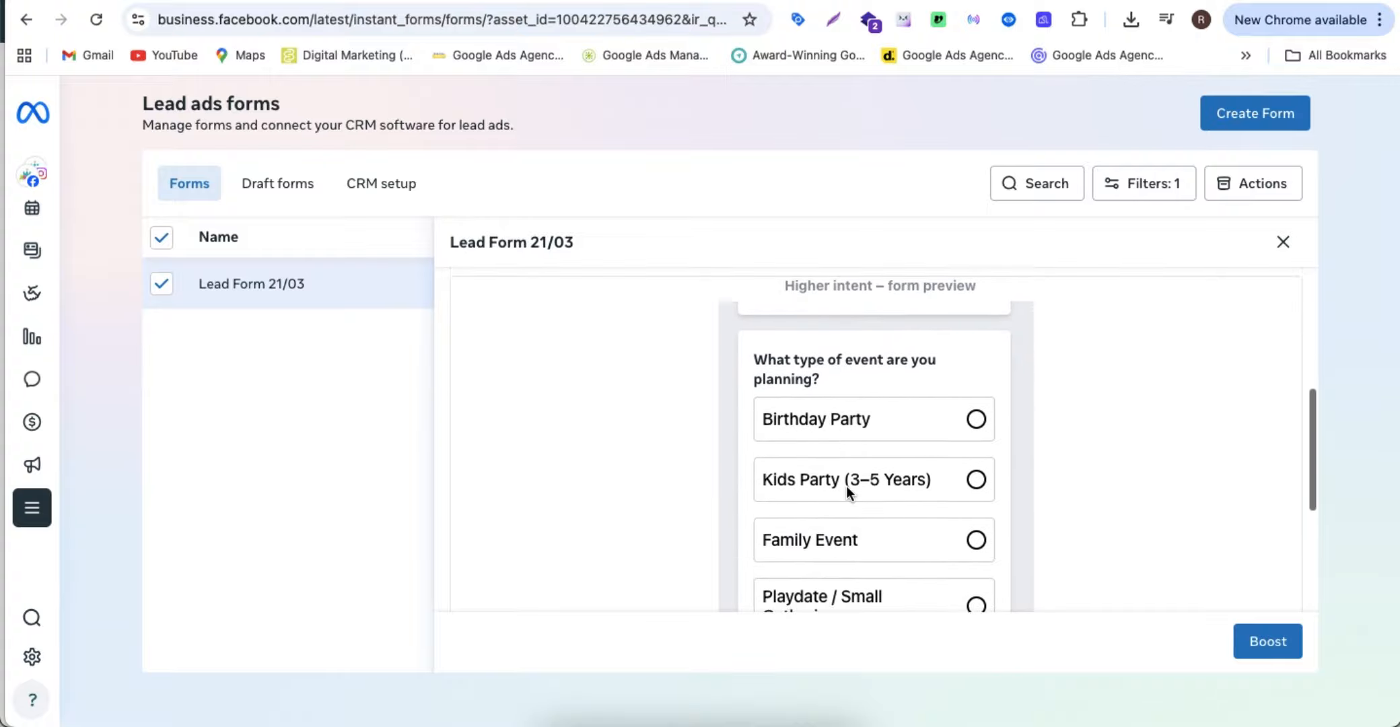
# Step: Page forward through the form preview to review the event date, number of kids and contact information questions
pyautogui.click(933, 524)
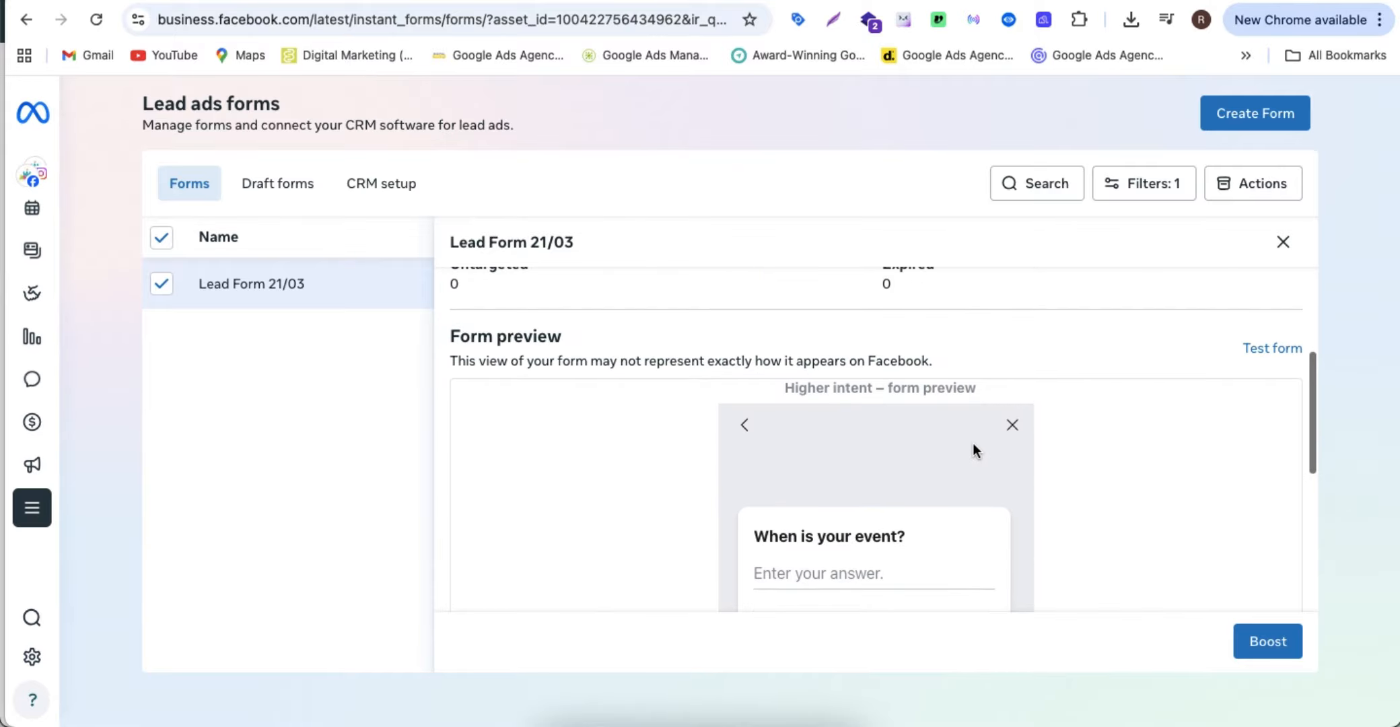
pyautogui.scroll(-5, 974, 447)
pyautogui.click(1014, 577)
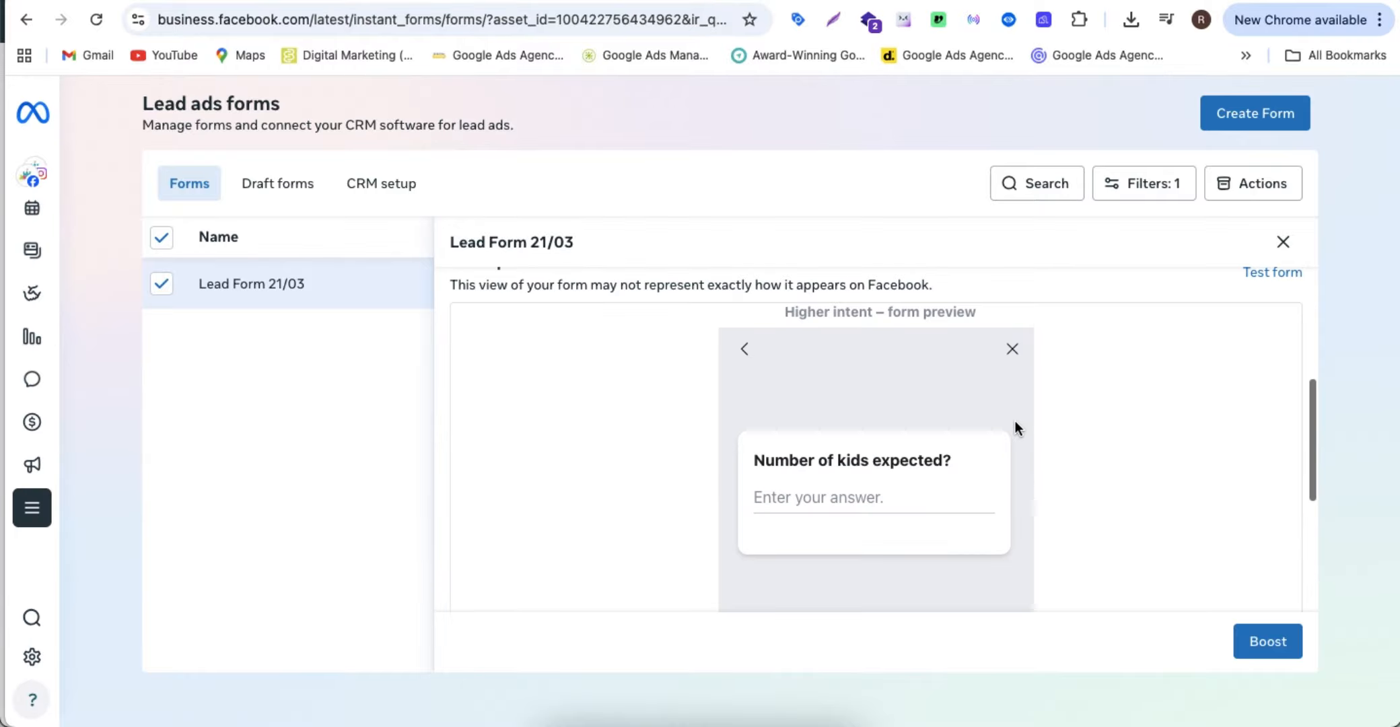
pyautogui.scroll(-5, 1015, 422)
pyautogui.click(1014, 590)
pyautogui.scroll(2, 983, 423)
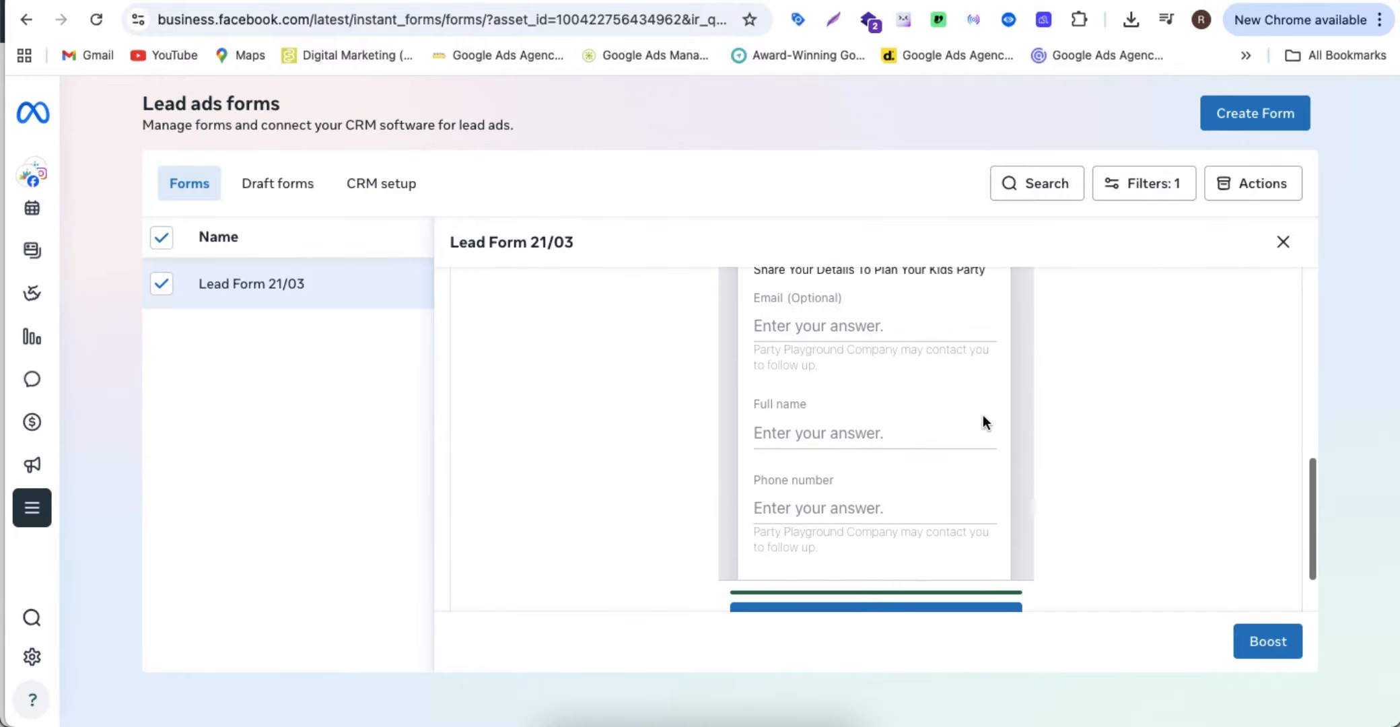
pyautogui.scroll(3, 983, 423)
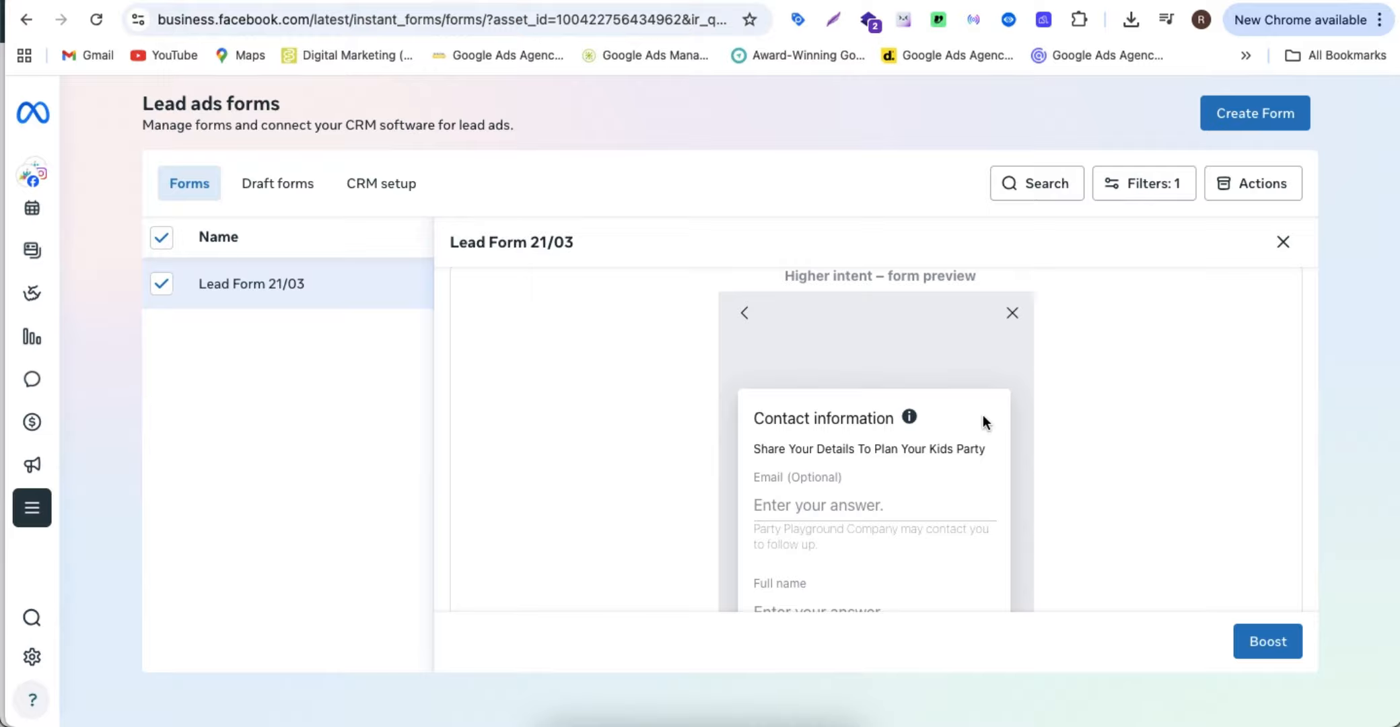
# Step: Switch to the PP Company Leads Google Sheet, enter City as the header in G1, and return to the Meta lead forms page
pyautogui.hotkey('ctrl', 'Tab')
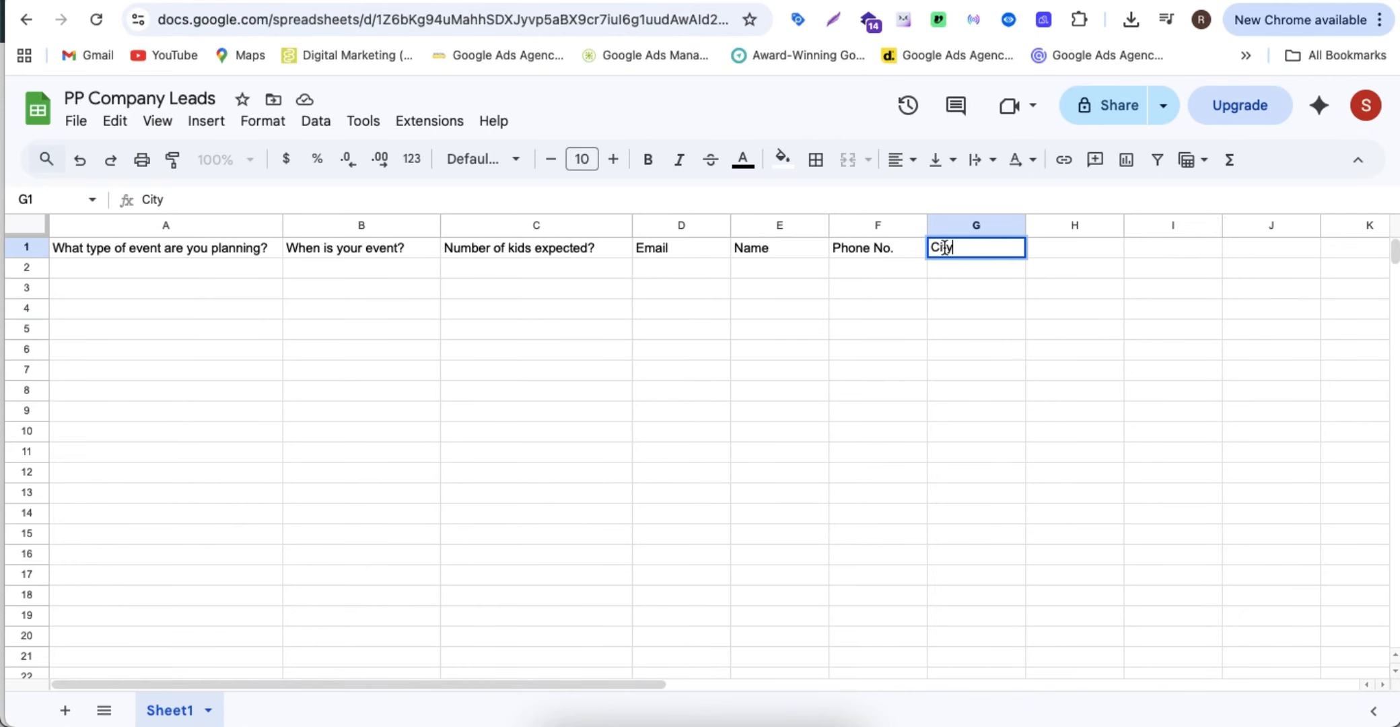
pyautogui.click(949, 329)
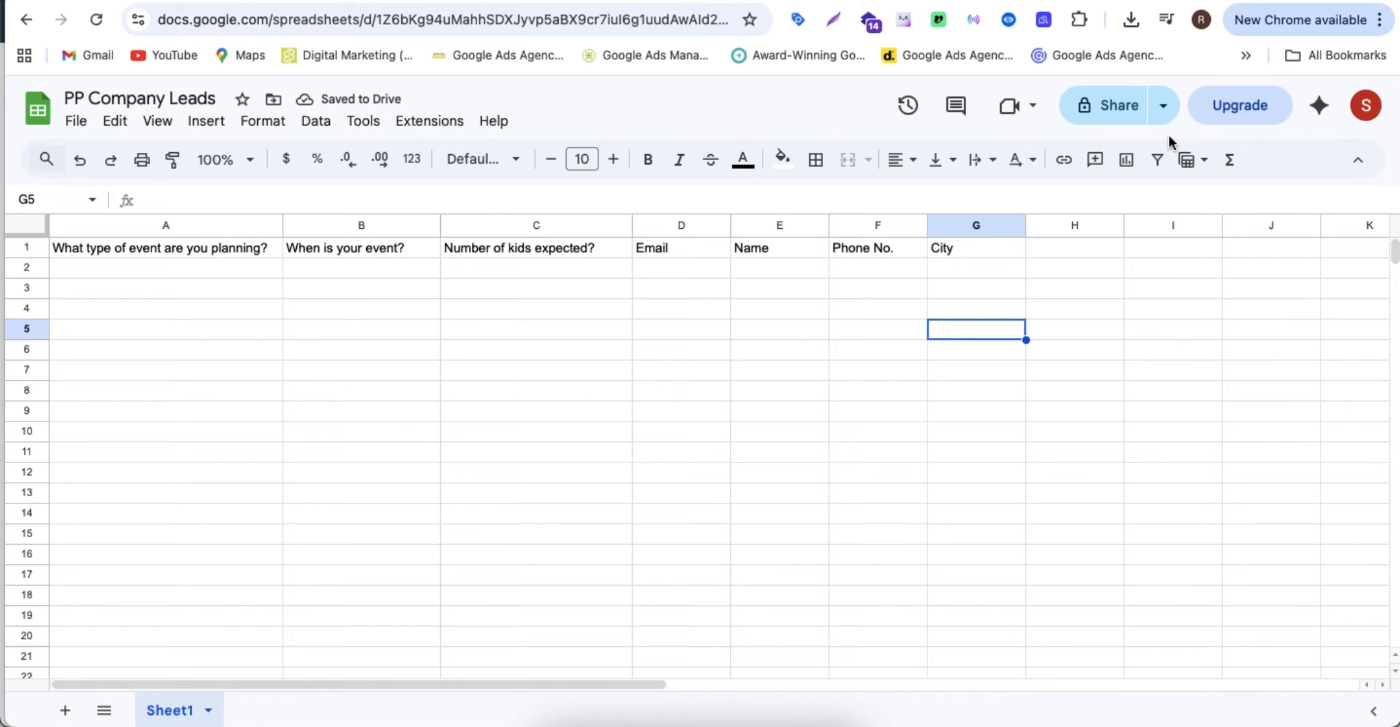
pyautogui.click(1145, 1)
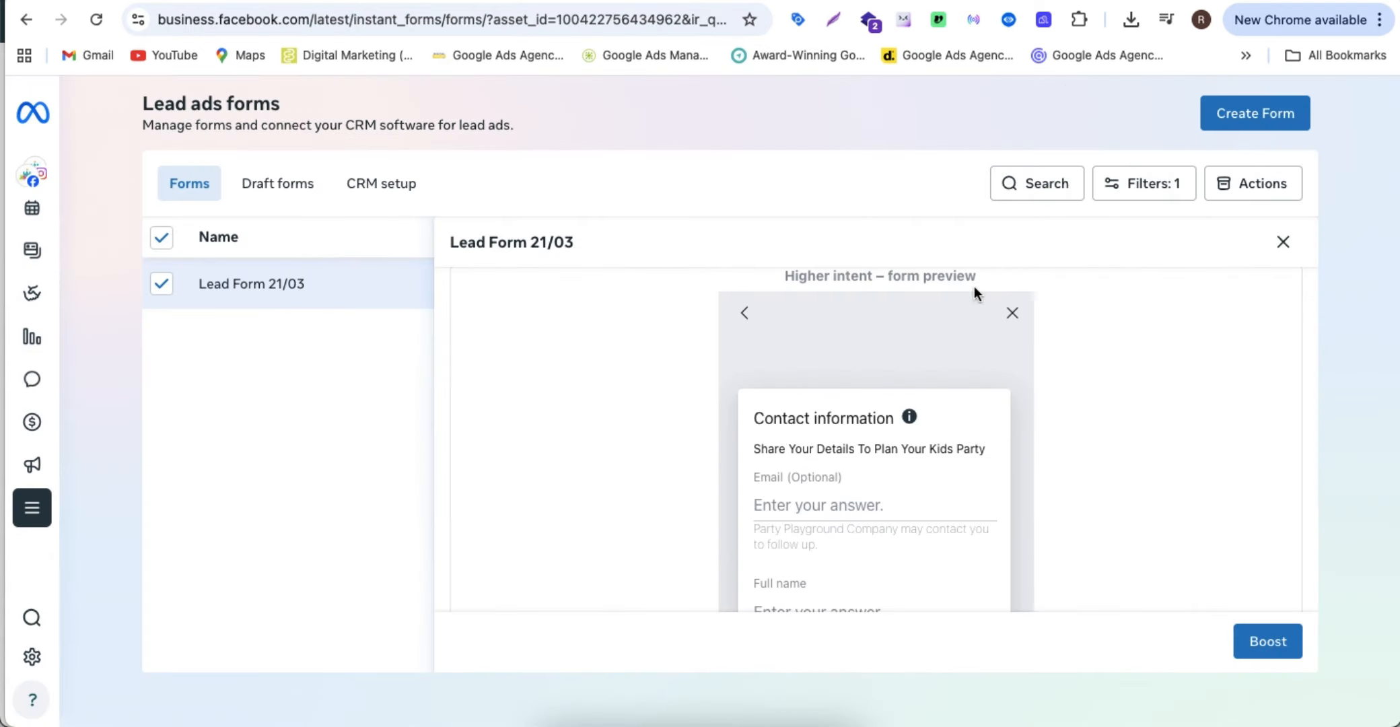
# Step: Search all Meta Business Suite tools for "instan" and open Instant Forms
pyautogui.moveTo(20, 515)
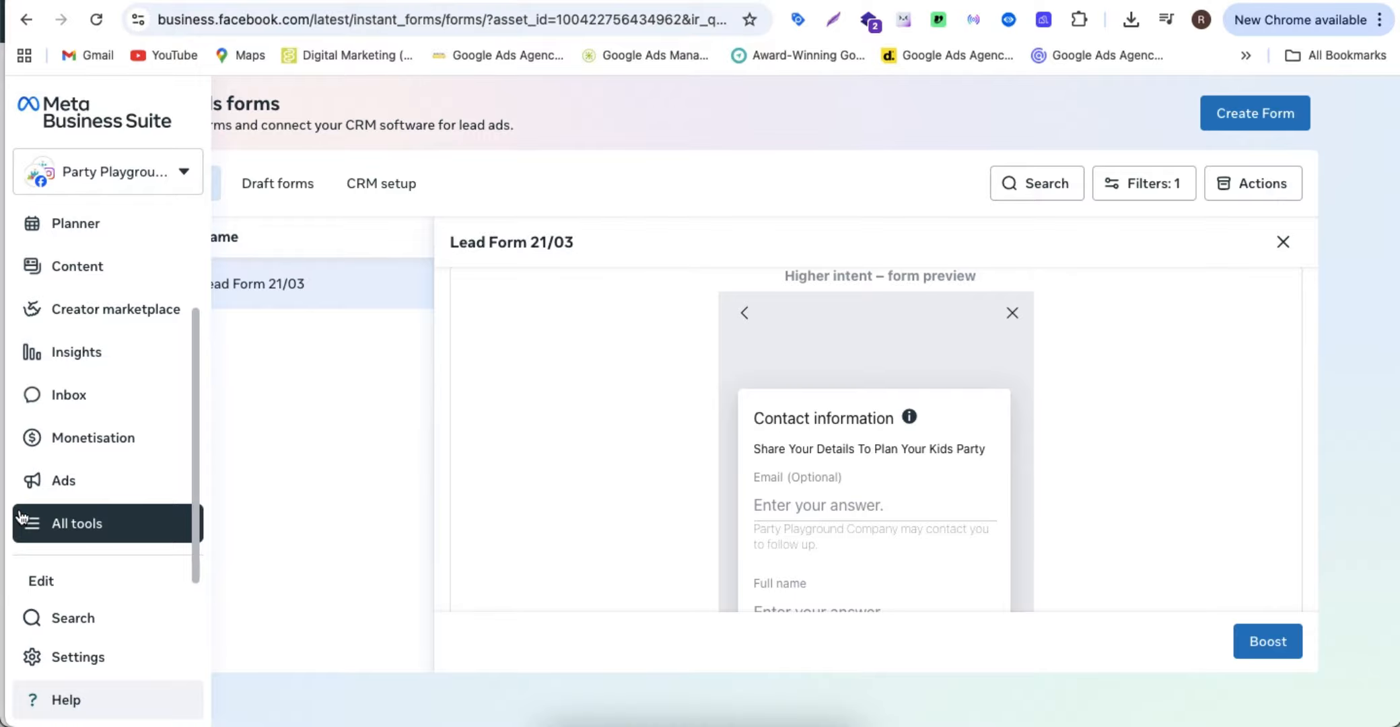
pyautogui.click(37, 526)
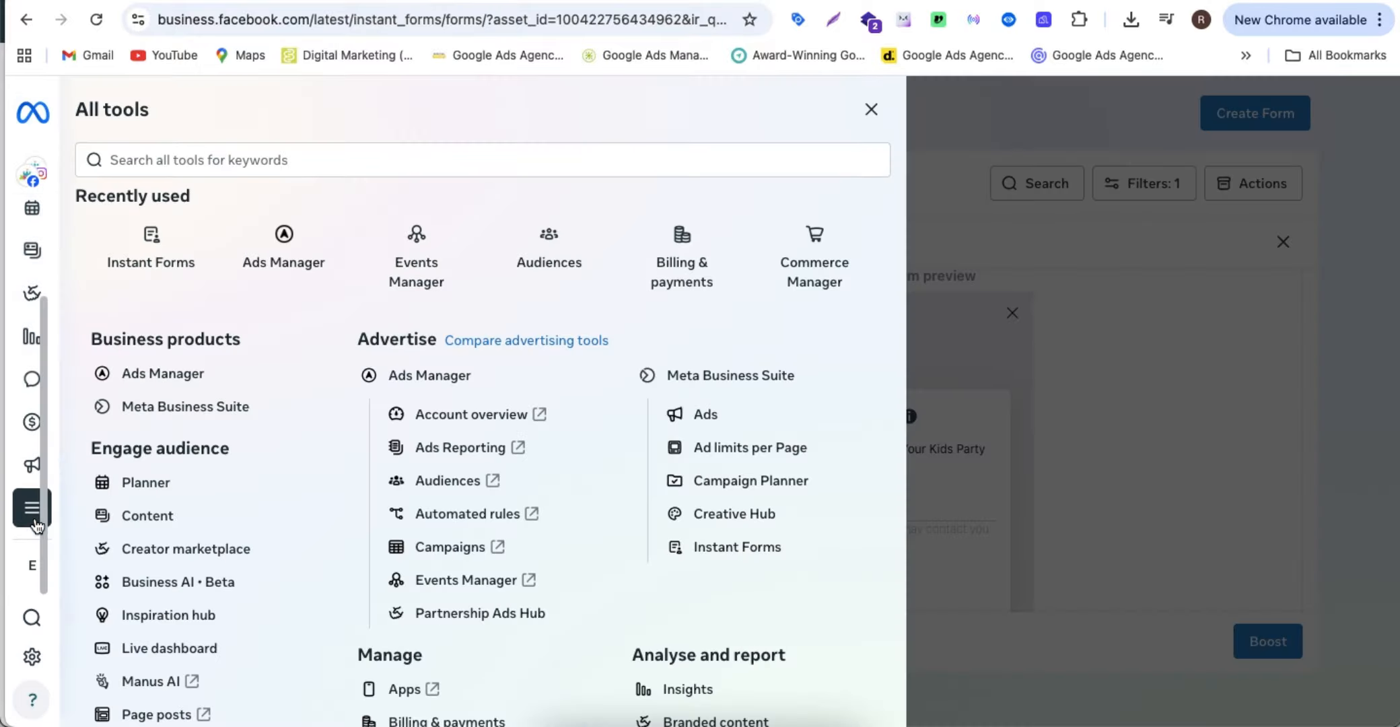
pyautogui.click(375, 159)
pyautogui.write('instan')
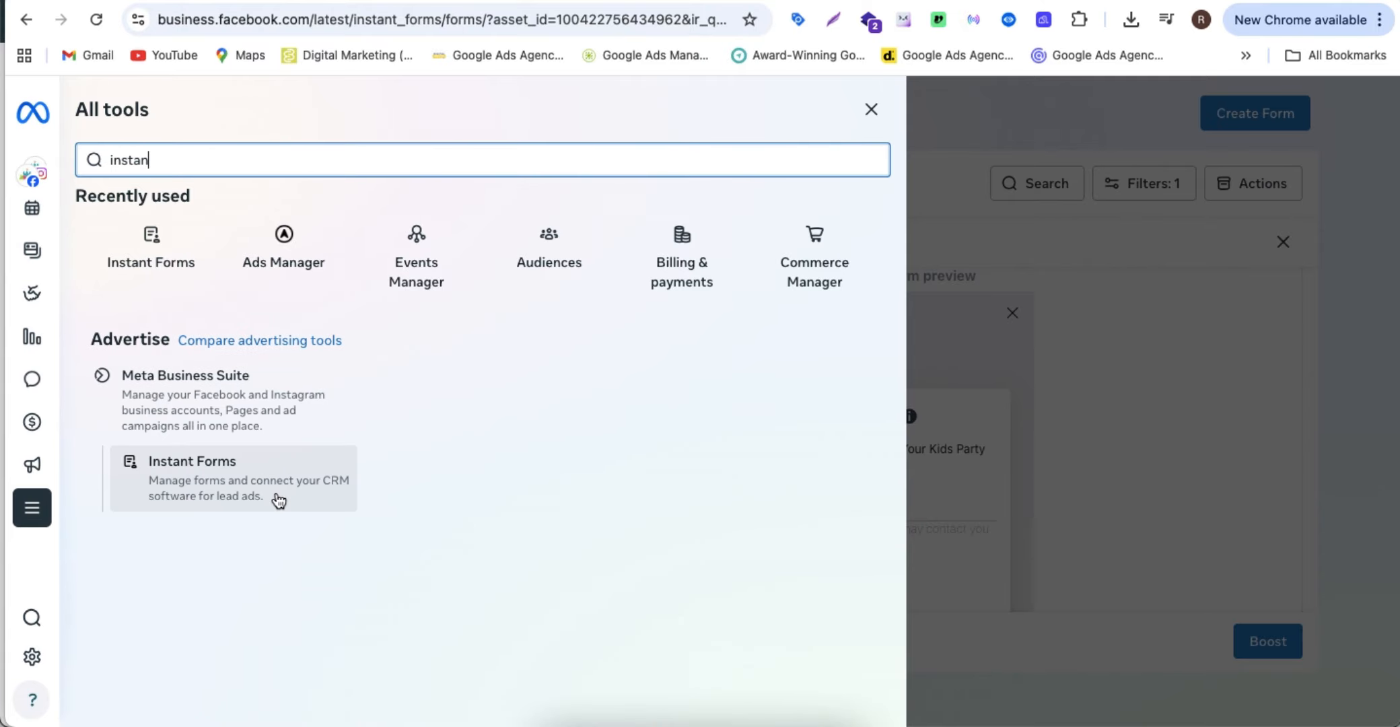
pyautogui.click(276, 492)
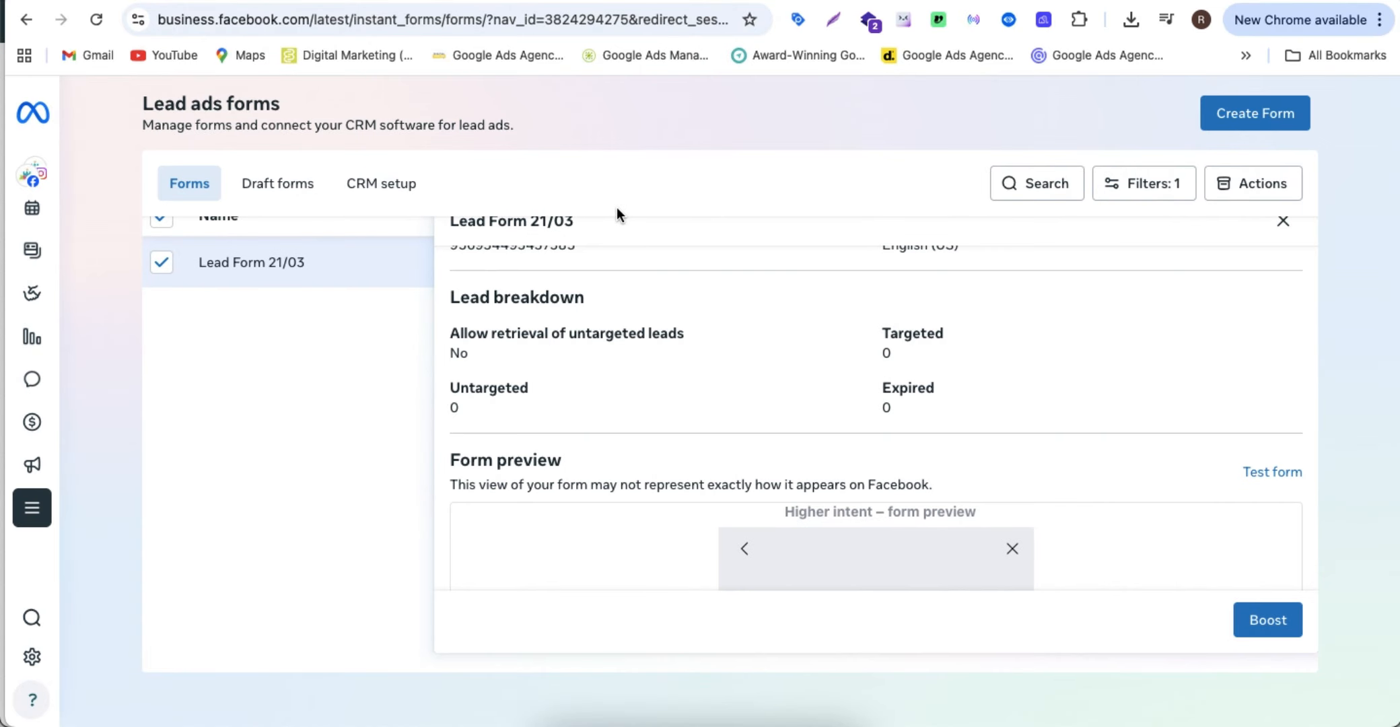
pyautogui.click(36, 518)
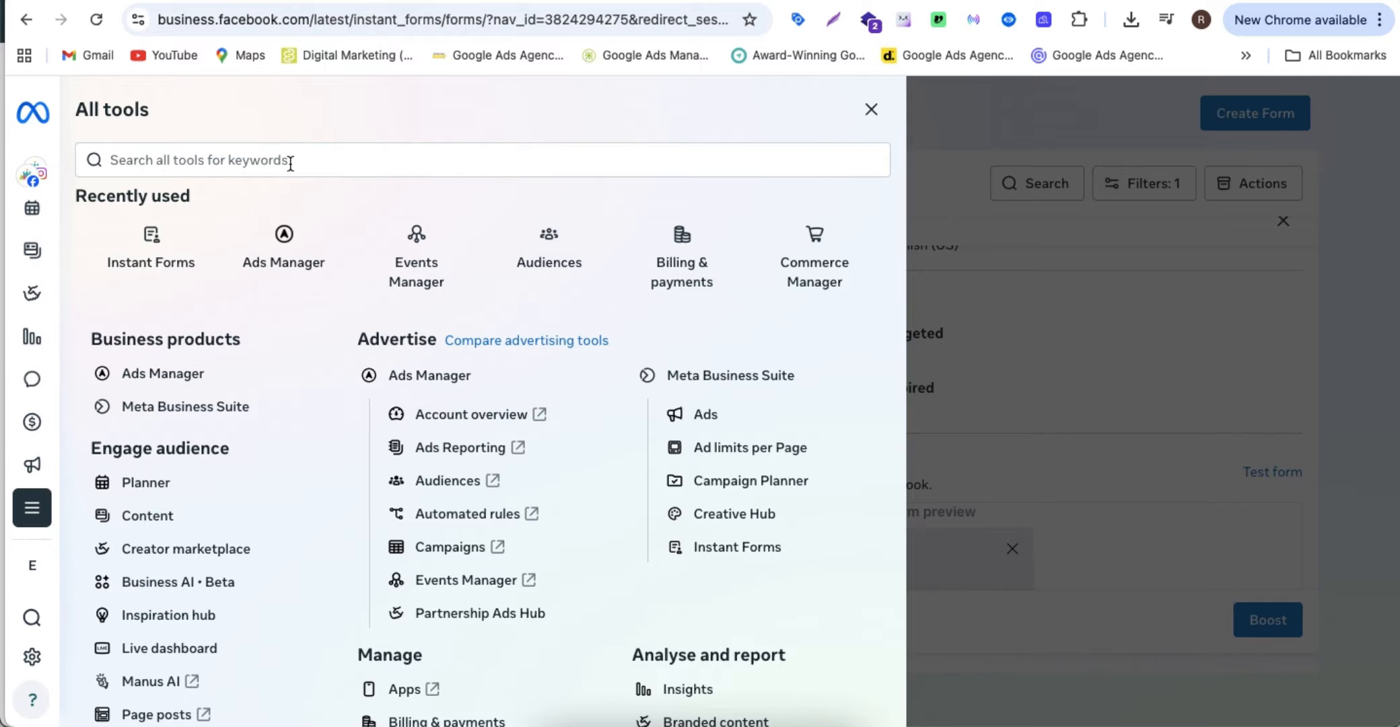
pyautogui.click(1030, 206)
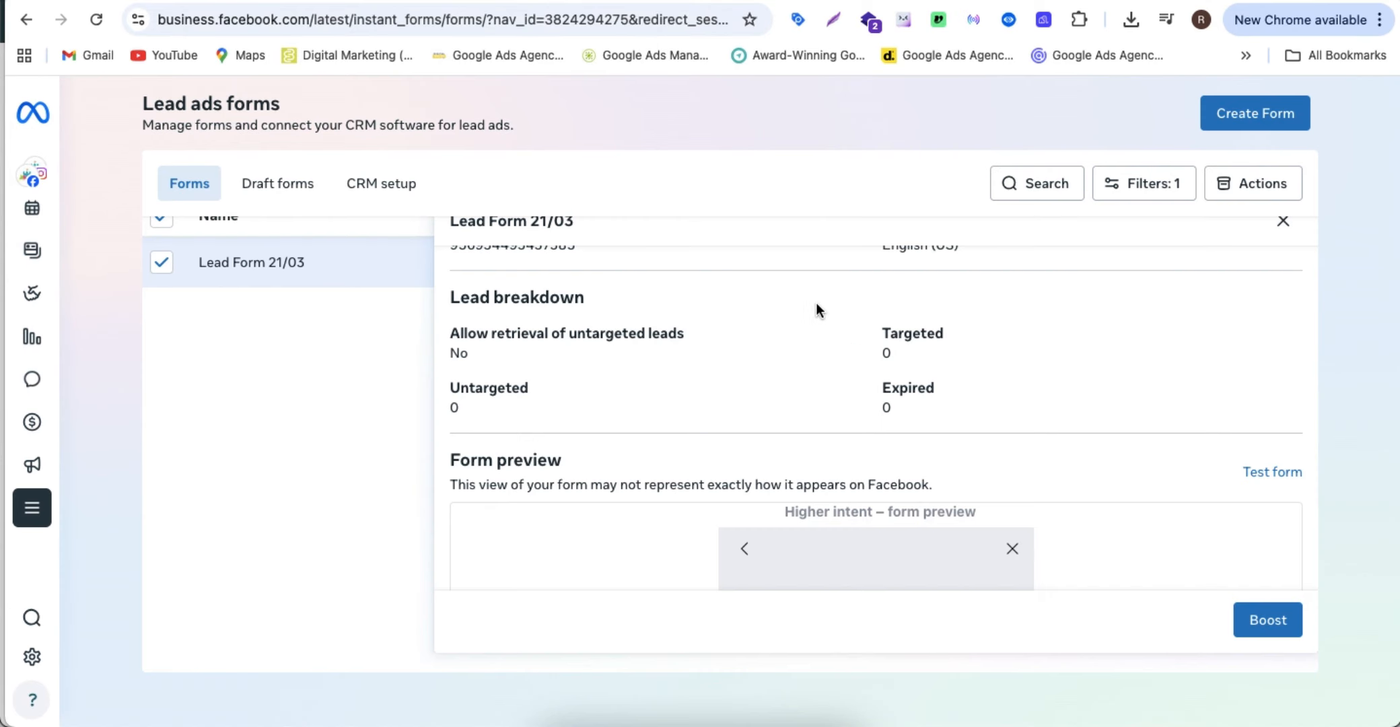
# Step: Open the test form for Lead Form 21/03 from its form preview section
pyautogui.scroll(2, 816, 304)
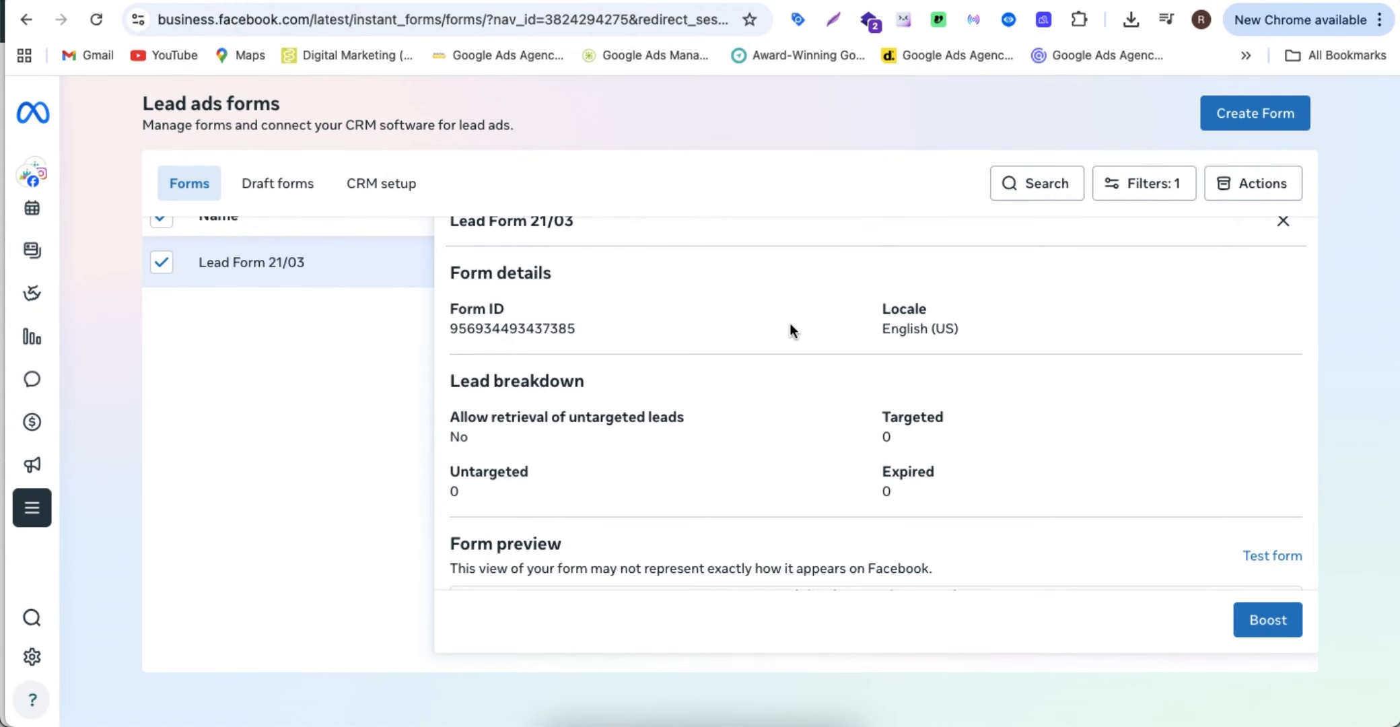
pyautogui.scroll(-5, 790, 323)
pyautogui.click(1274, 336)
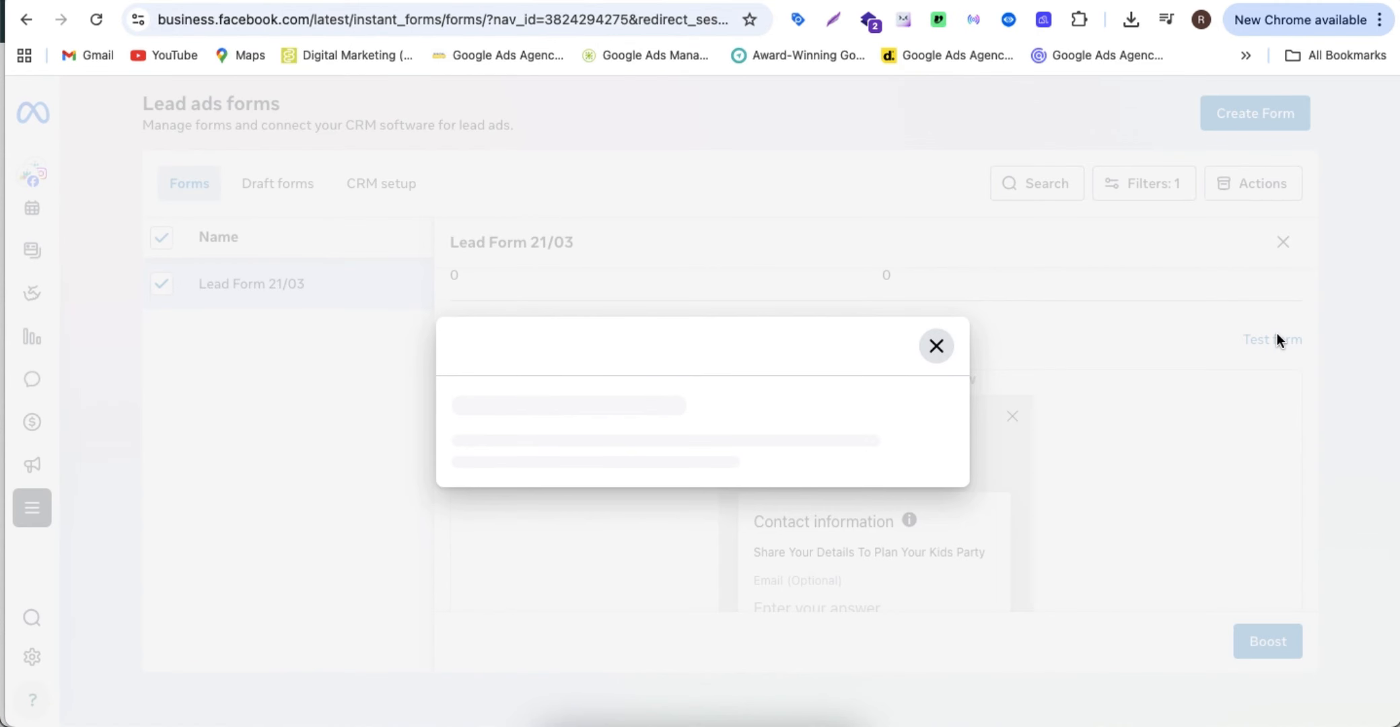
# Step: In the test form, choose Birthday Party as the event type and enter 1 April as the event date
pyautogui.scroll(-3, 739, 506)
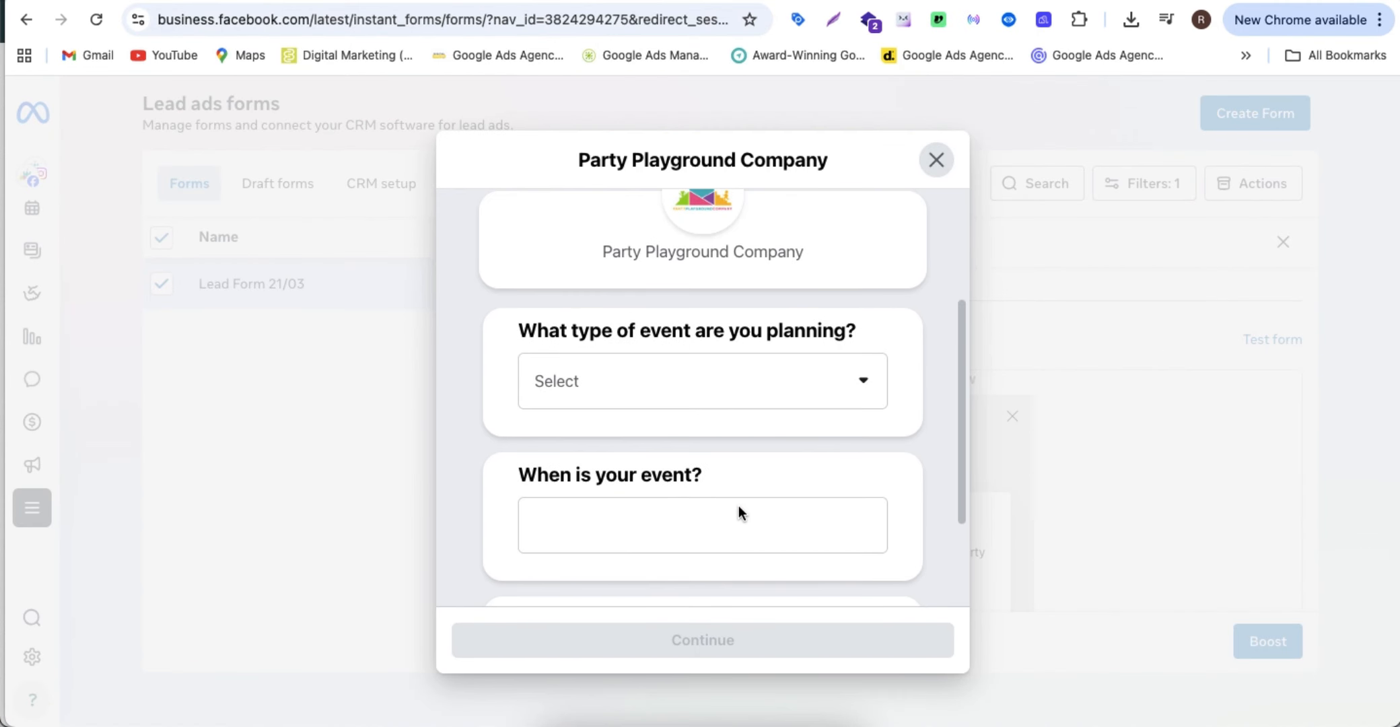
pyautogui.click(637, 388)
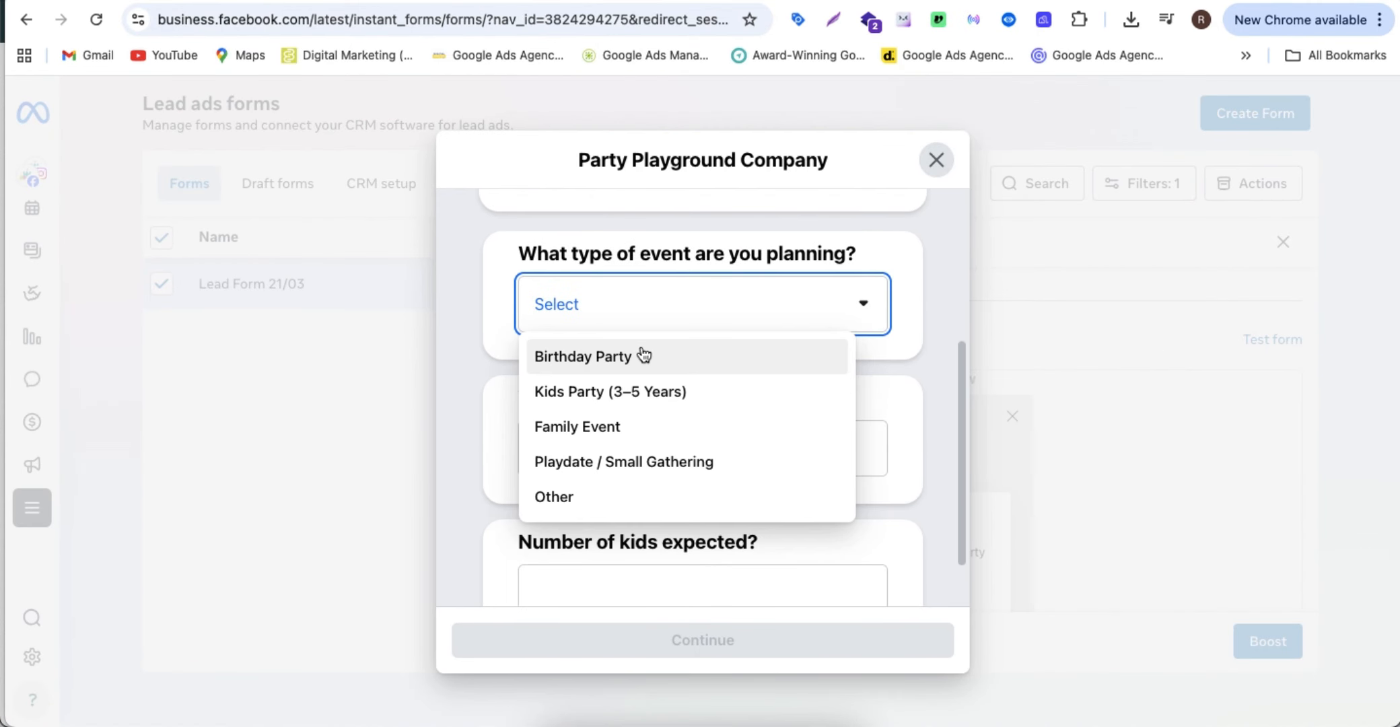
pyautogui.click(643, 355)
pyautogui.scroll(-2, 641, 346)
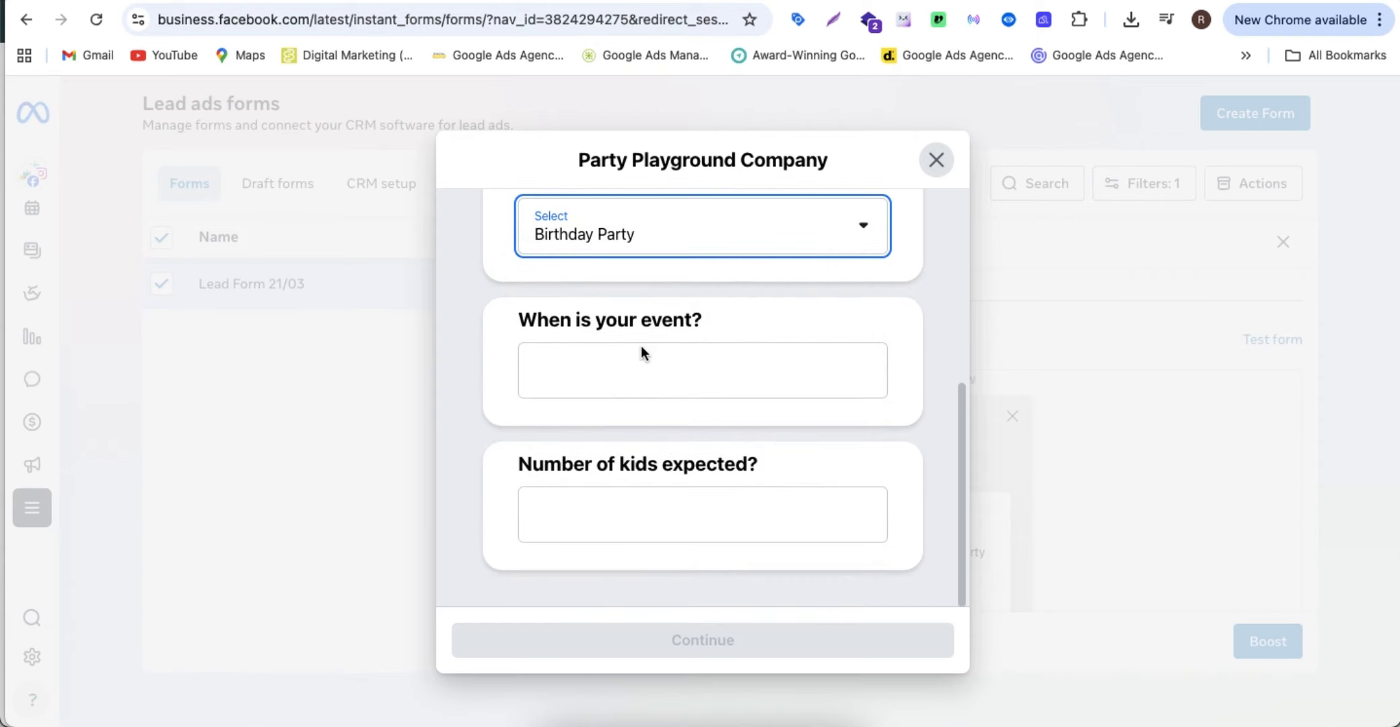
pyautogui.click(621, 363)
pyautogui.write('1 April')
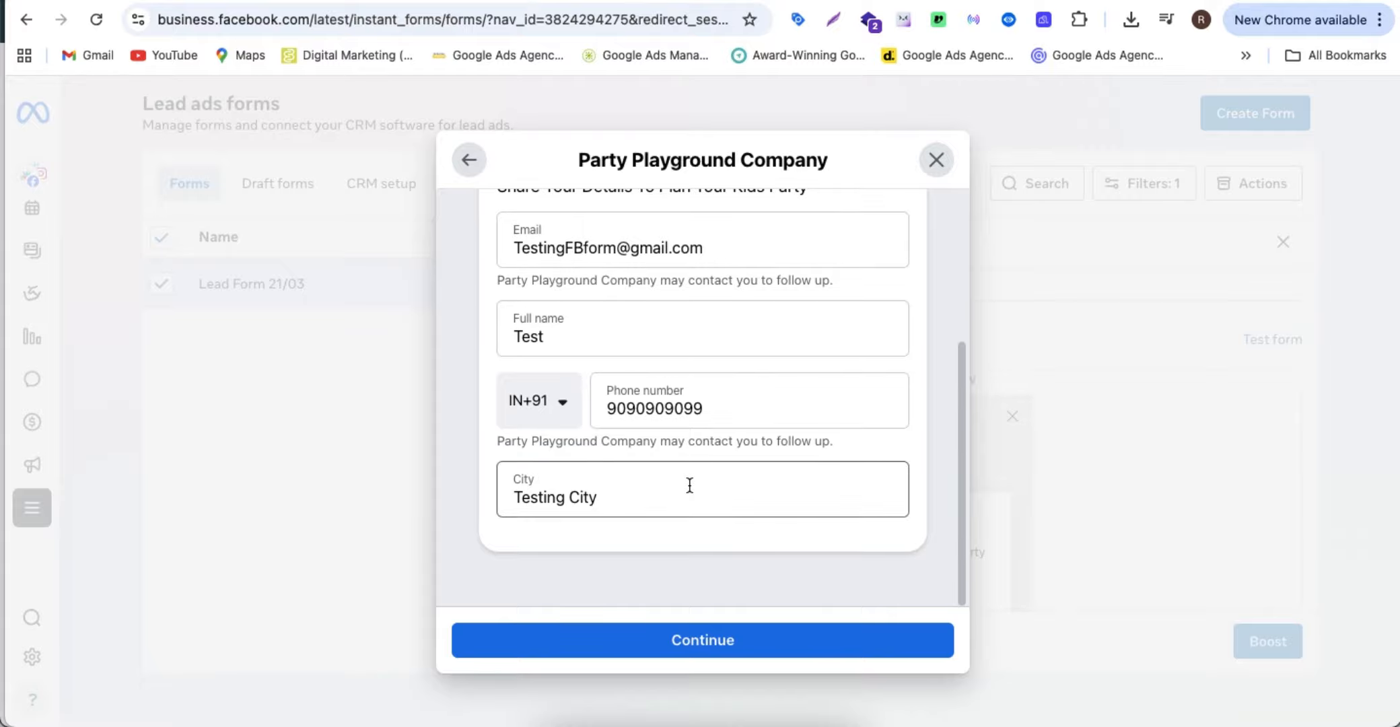
# Step: Review the contact details filled in on the test form, continue and submit the test lead
pyautogui.scroll(2, 687, 484)
pyautogui.scroll(-2, 690, 485)
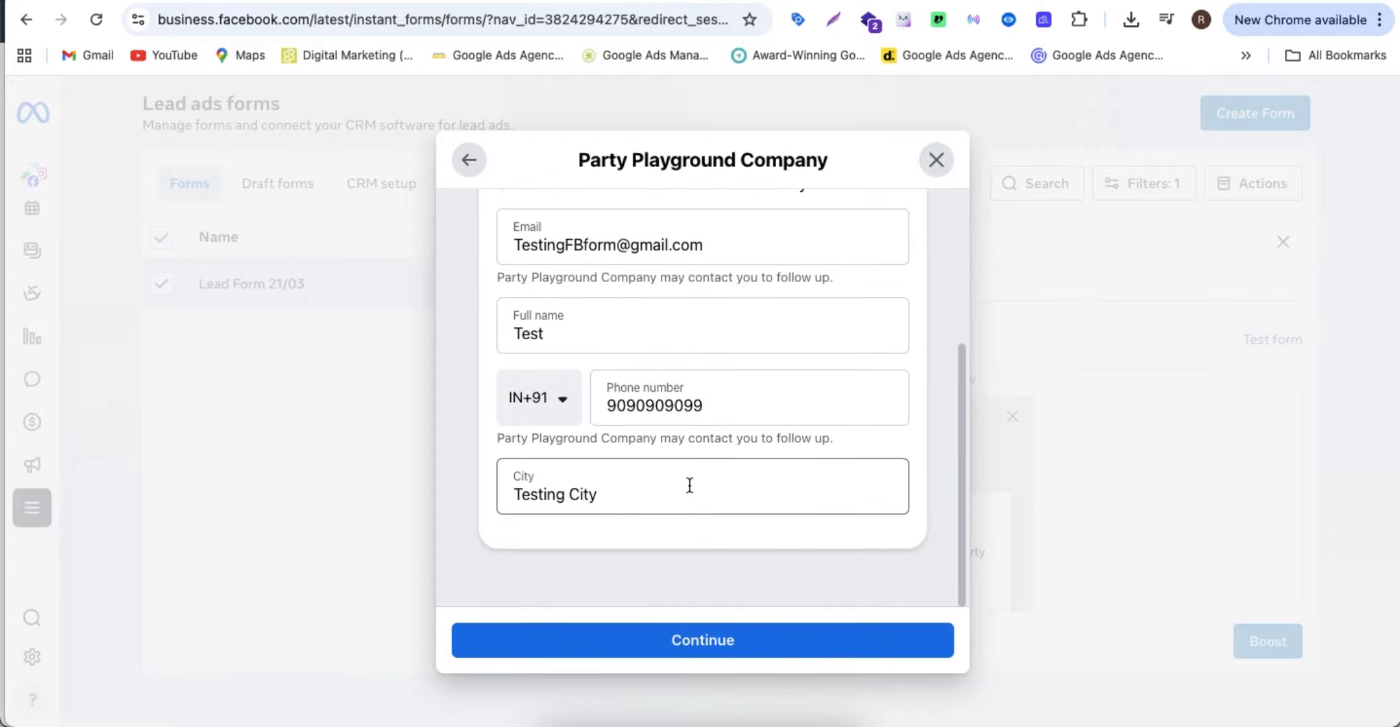
pyautogui.click(742, 655)
pyautogui.scroll(-3, 742, 518)
pyautogui.click(716, 653)
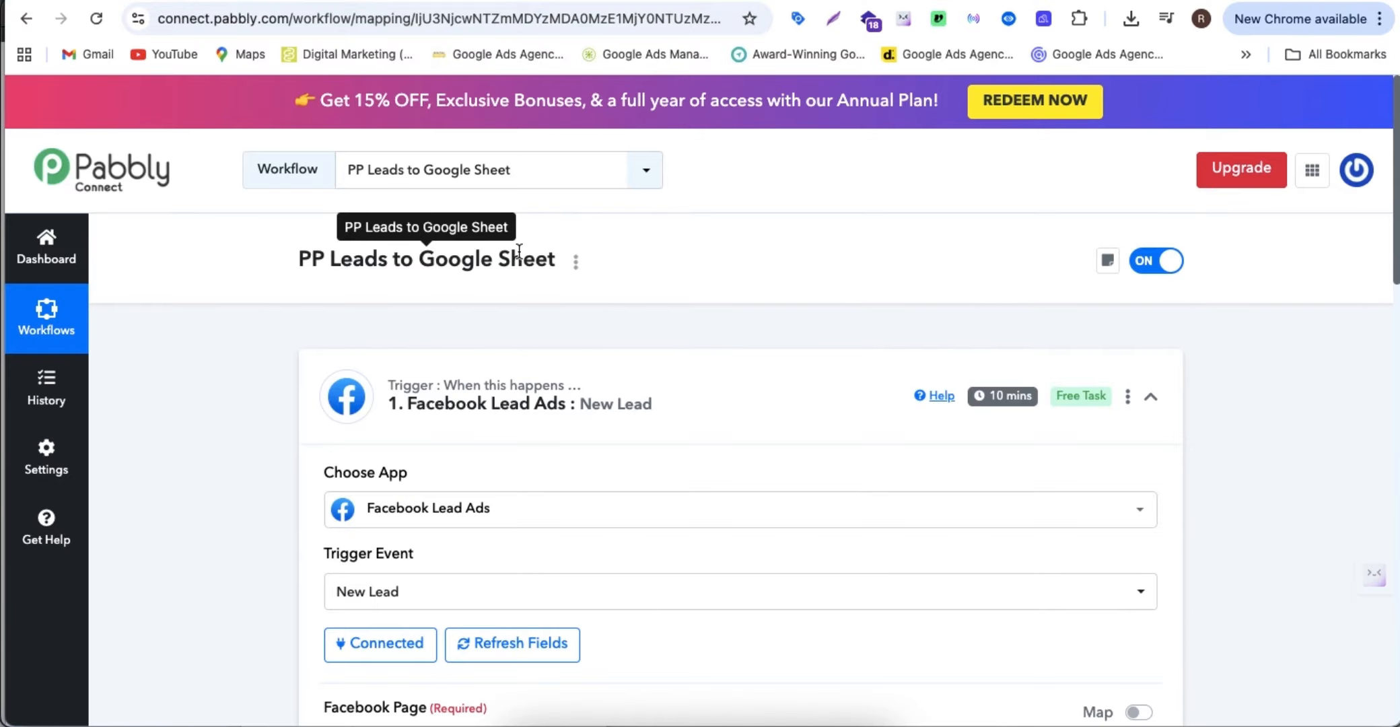
# Step: In the Pabbly Connect workflow PP Leads to Google Sheet, search for "Face" and choose Facebook Lead Ads as the trigger app
pyautogui.scroll(-3, 566, 334)
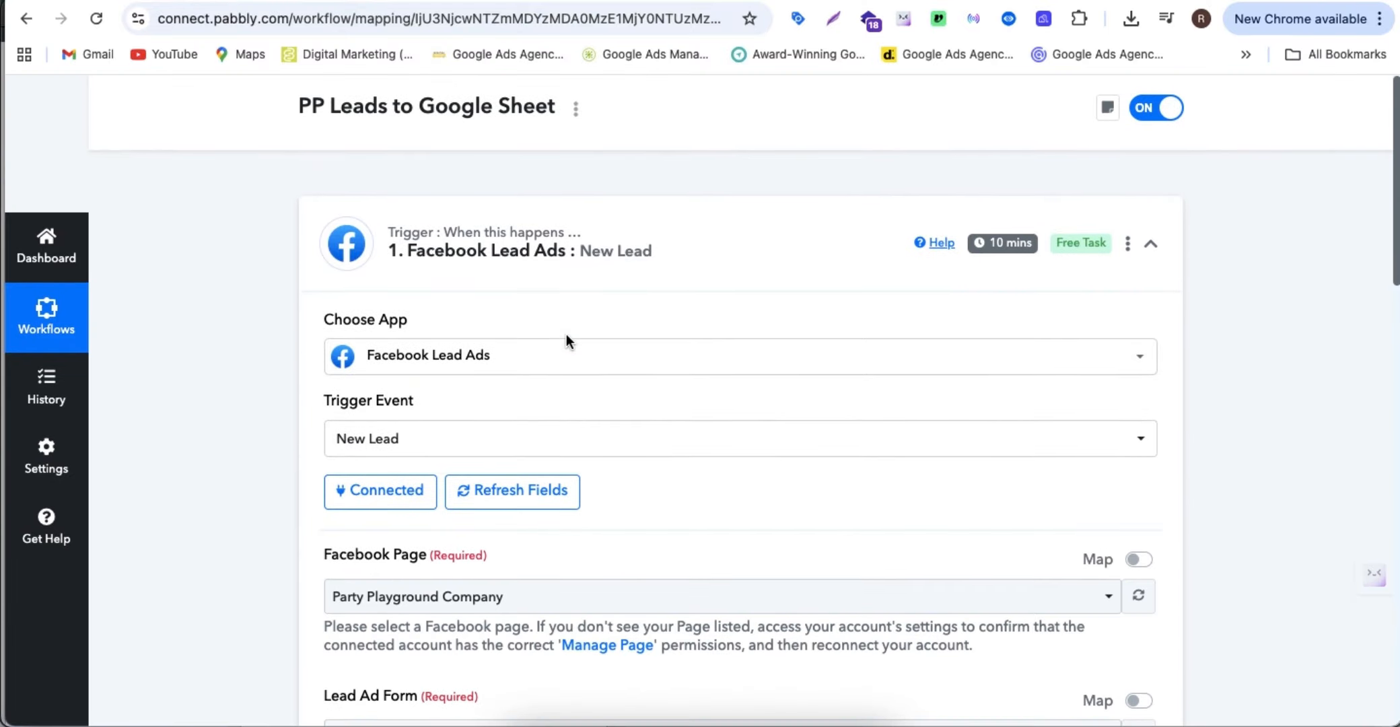
pyautogui.scroll(-2, 559, 303)
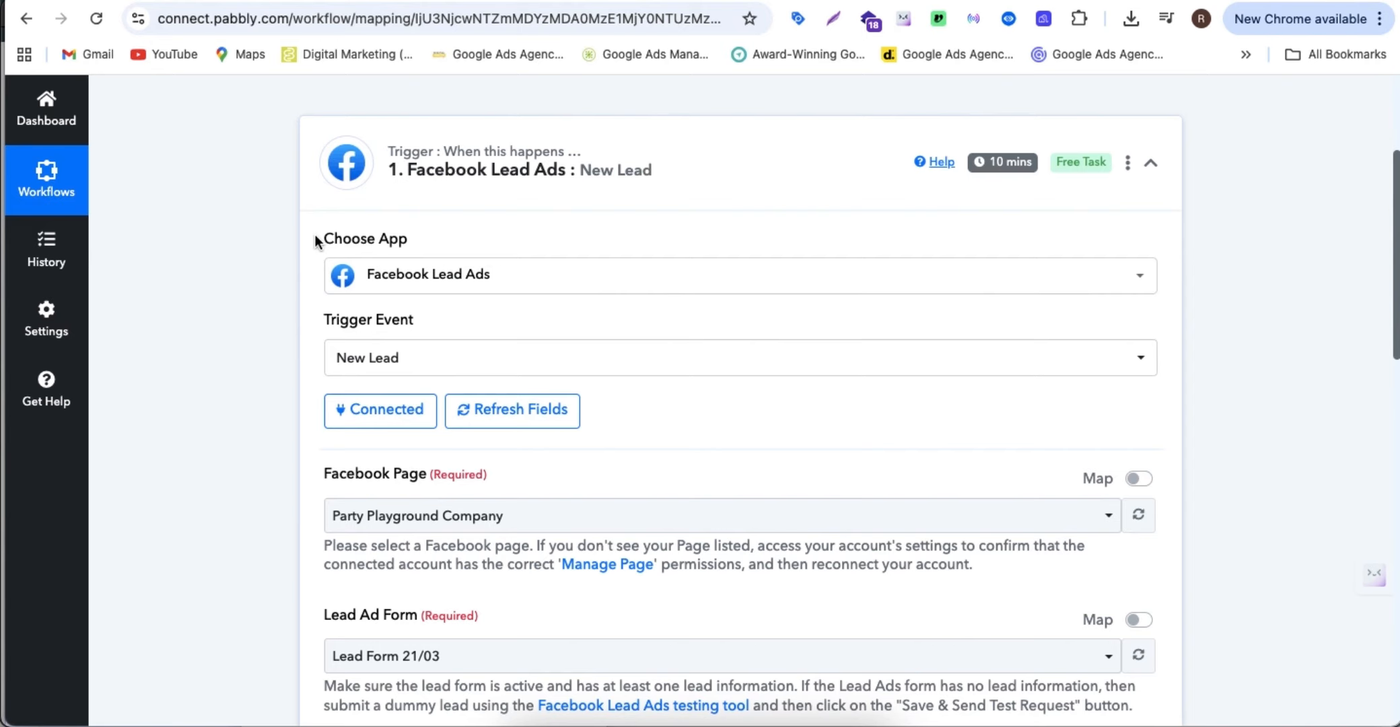
pyautogui.click(451, 276)
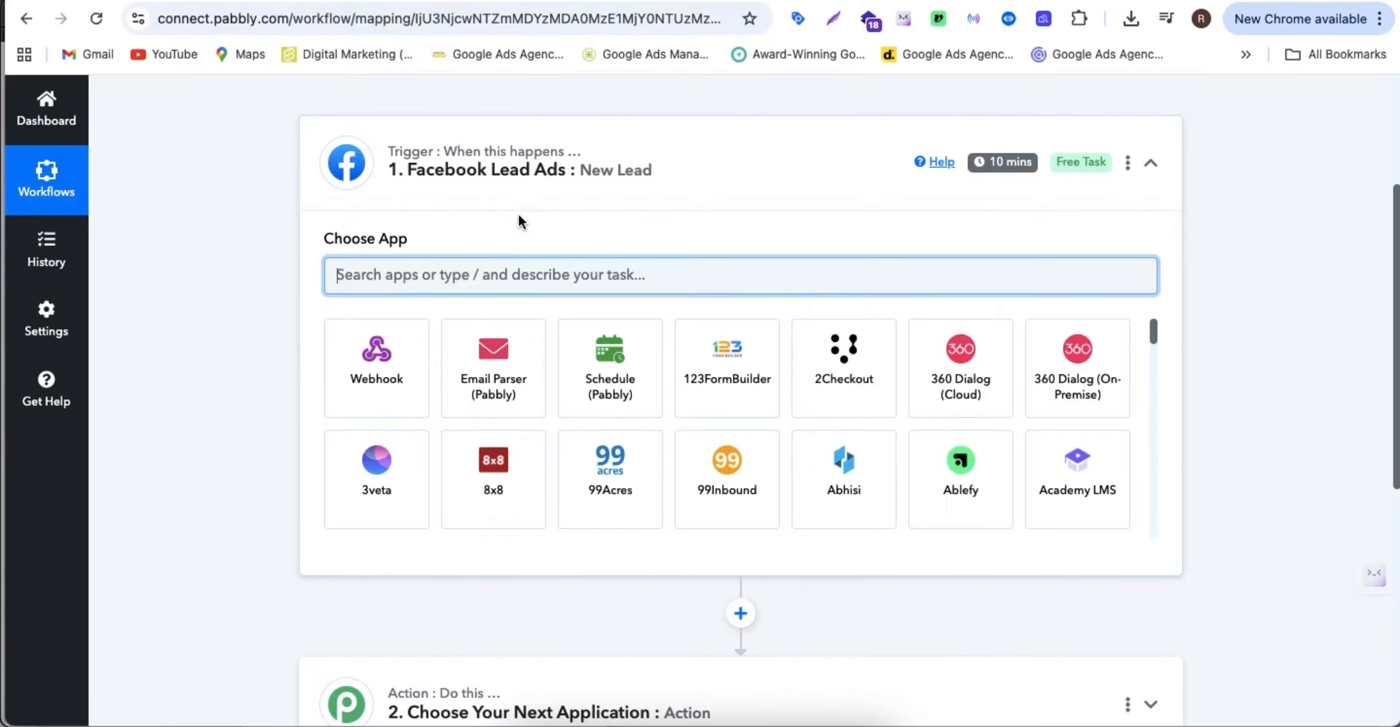
pyautogui.write('Face')
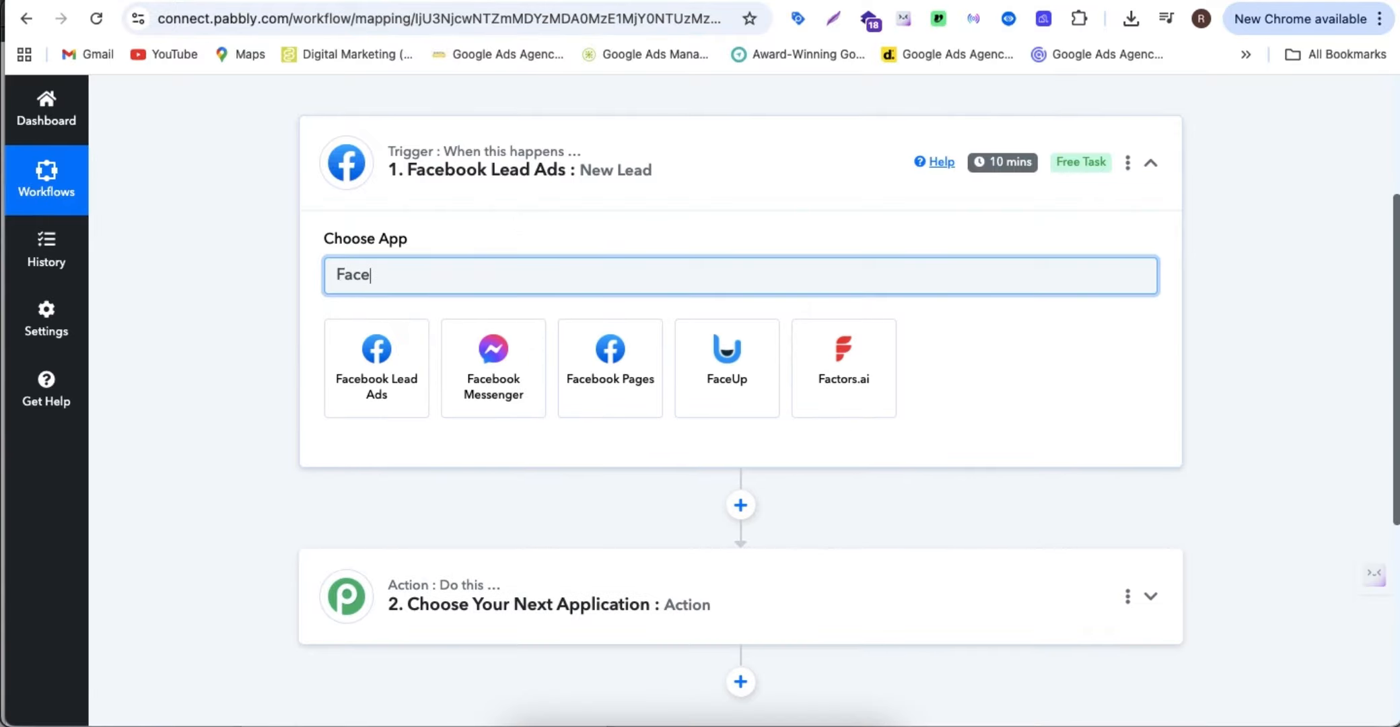
pyautogui.click(381, 389)
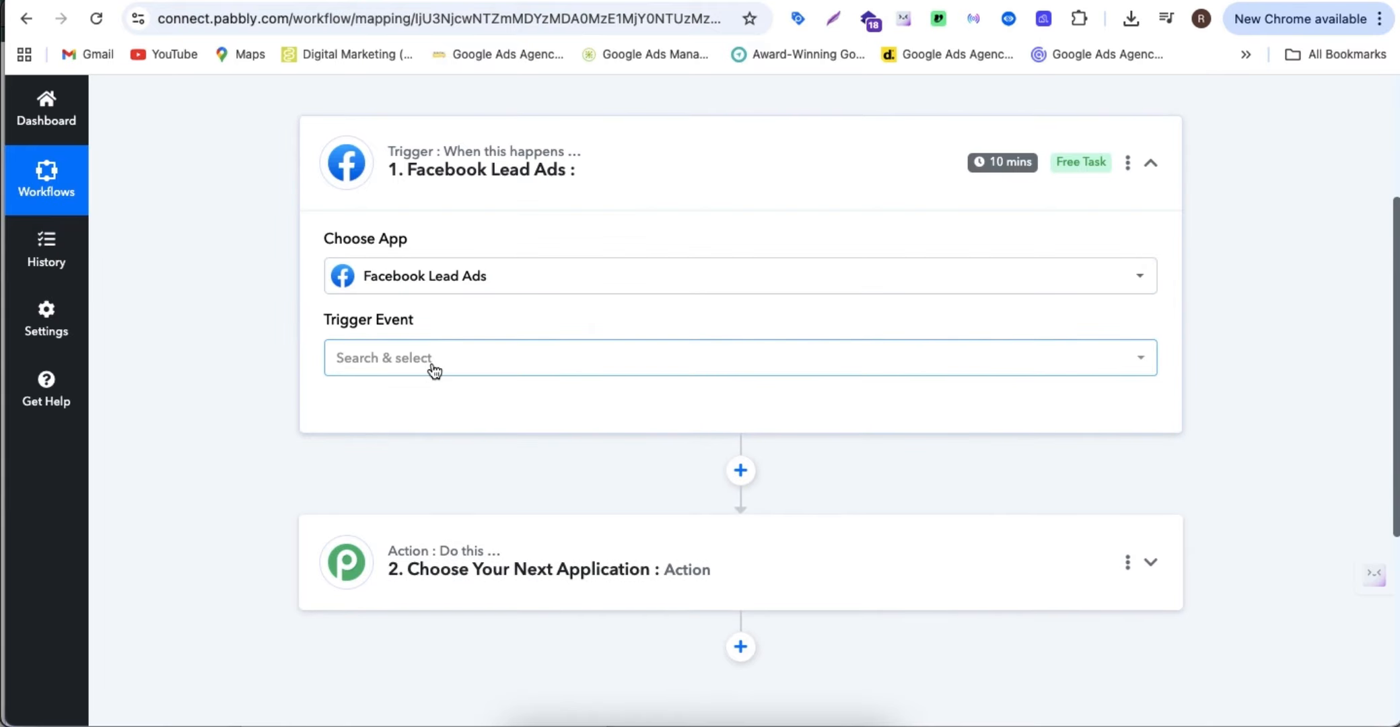
# Step: Set the trigger event to New Lead and connect Facebook Lead Ads
pyautogui.click(434, 370)
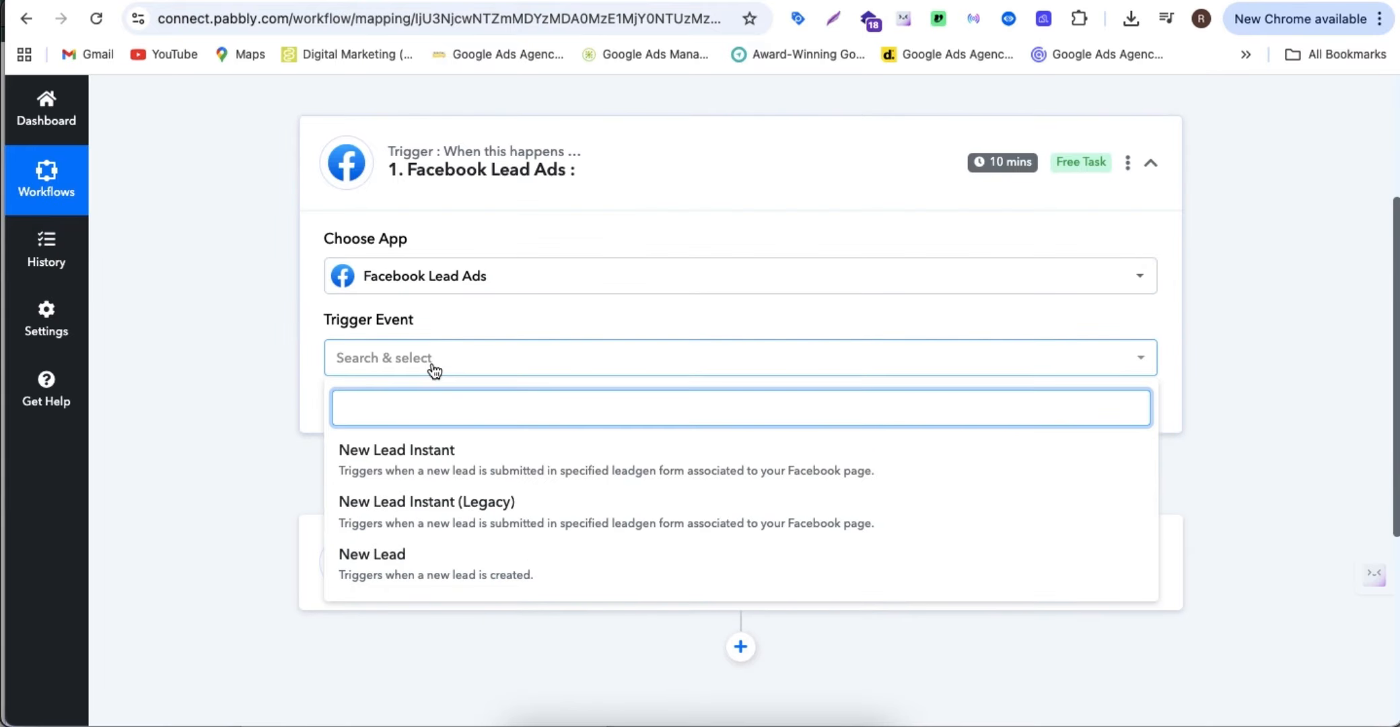
pyautogui.click(416, 566)
pyautogui.click(383, 404)
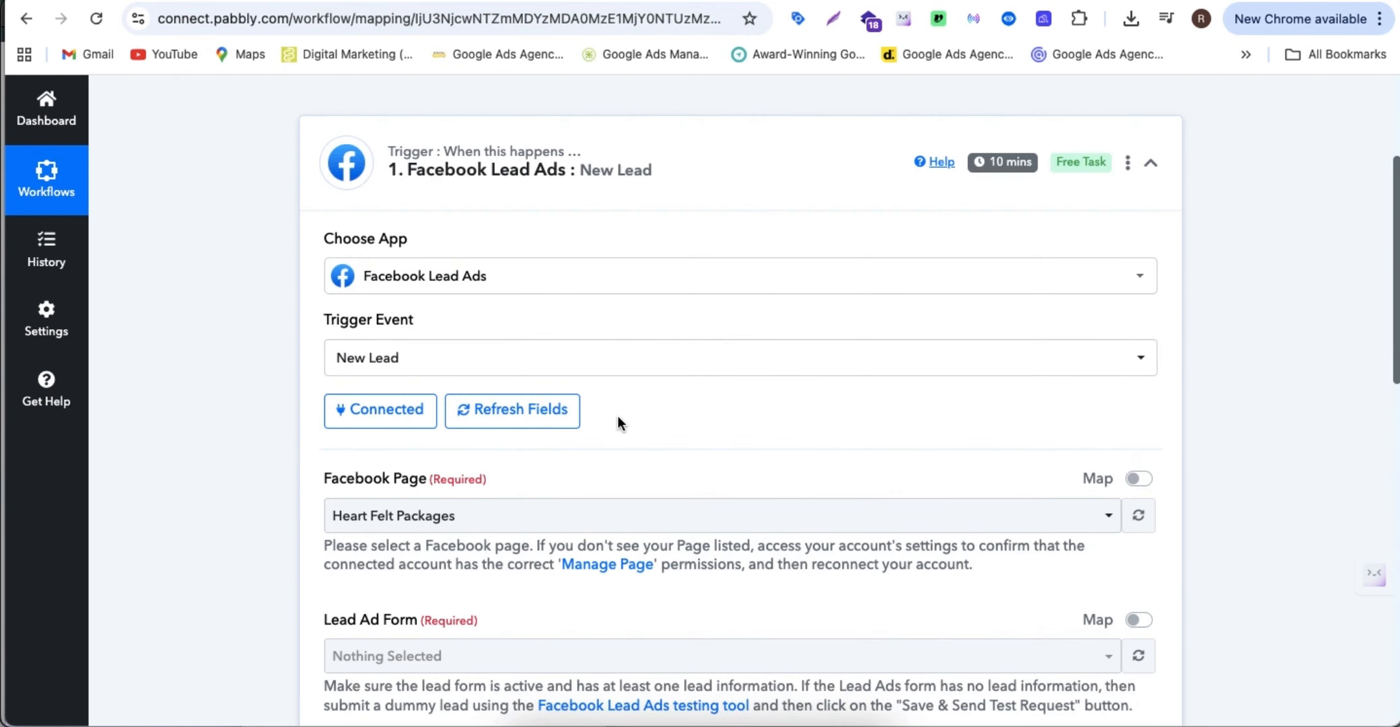
# Step: Select the Party Playground Company page and Lead Form 21/03 for the trigger, and save and send a test request
pyautogui.scroll(-7, 618, 417)
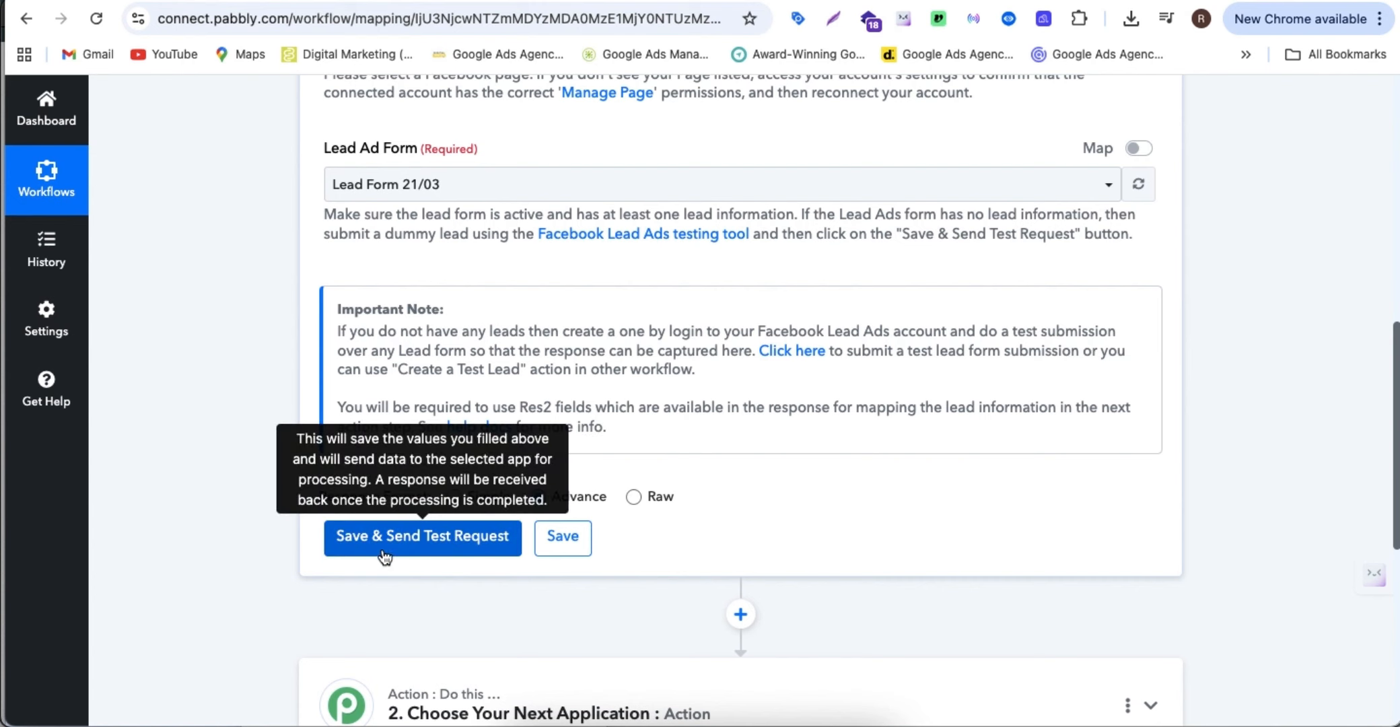
pyautogui.scroll(2, 786, 291)
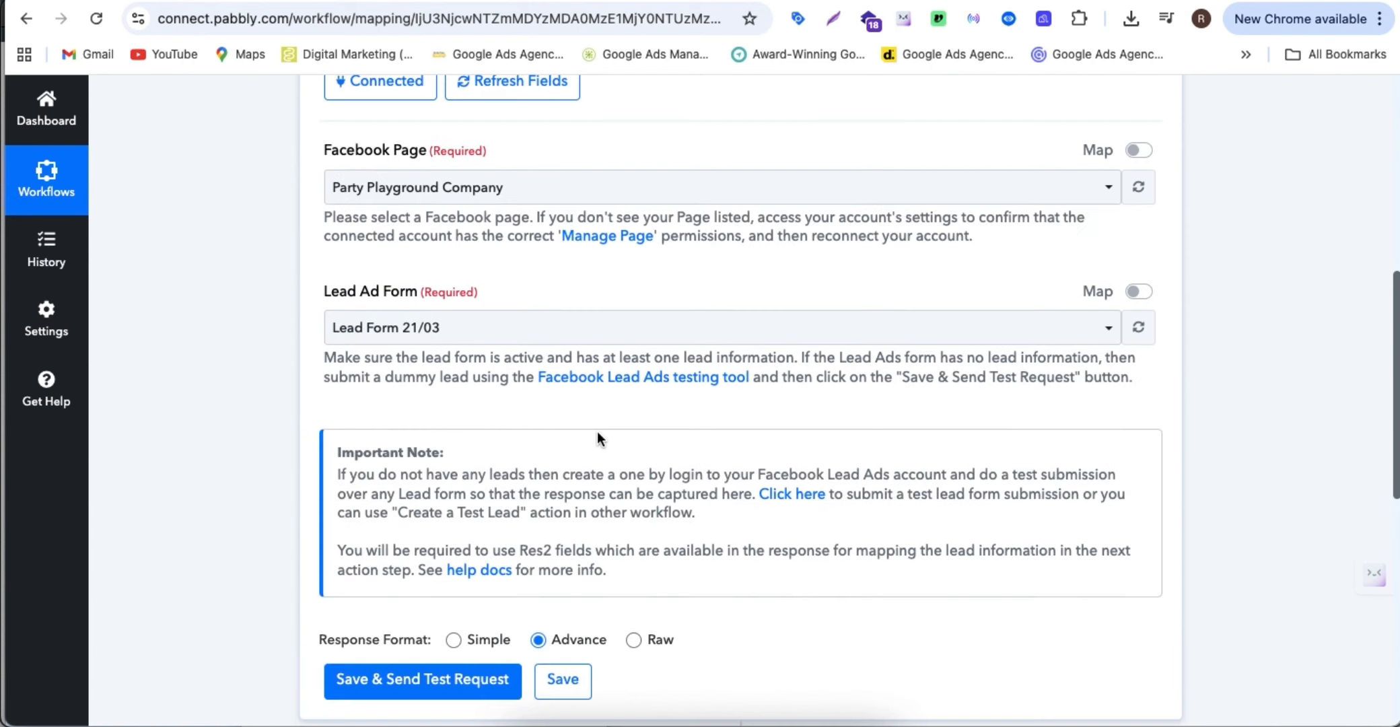
pyautogui.scroll(-3, 597, 431)
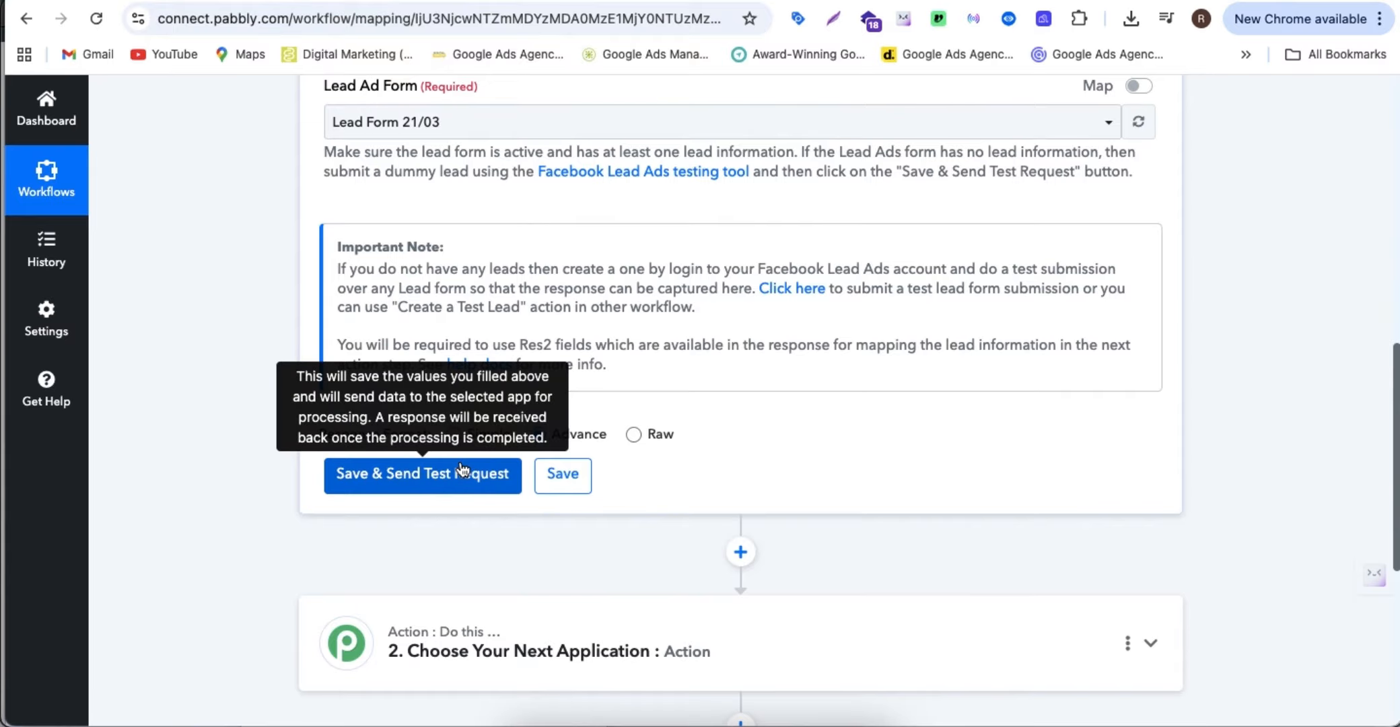
pyautogui.click(355, 473)
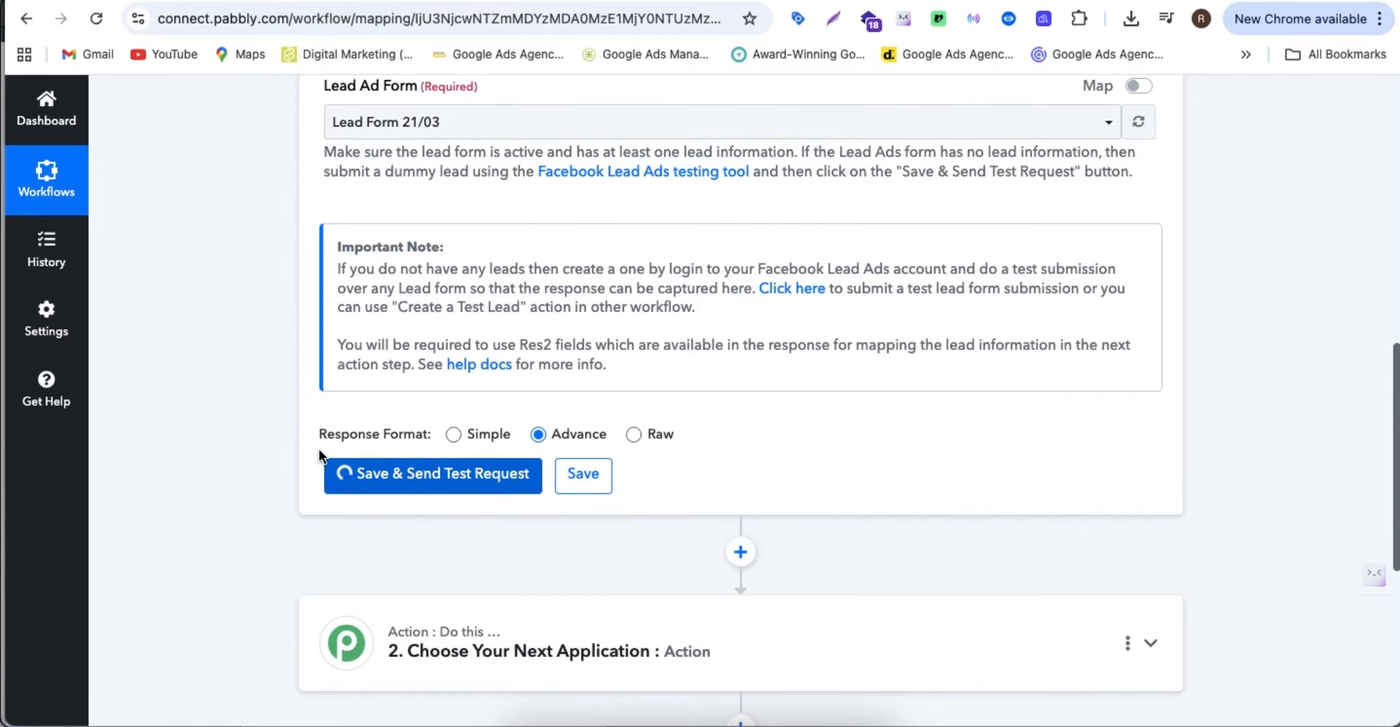
# Step: Examine the captured test response, comparing the form question labels with their submitted values
pyautogui.scroll(-5, 618, 454)
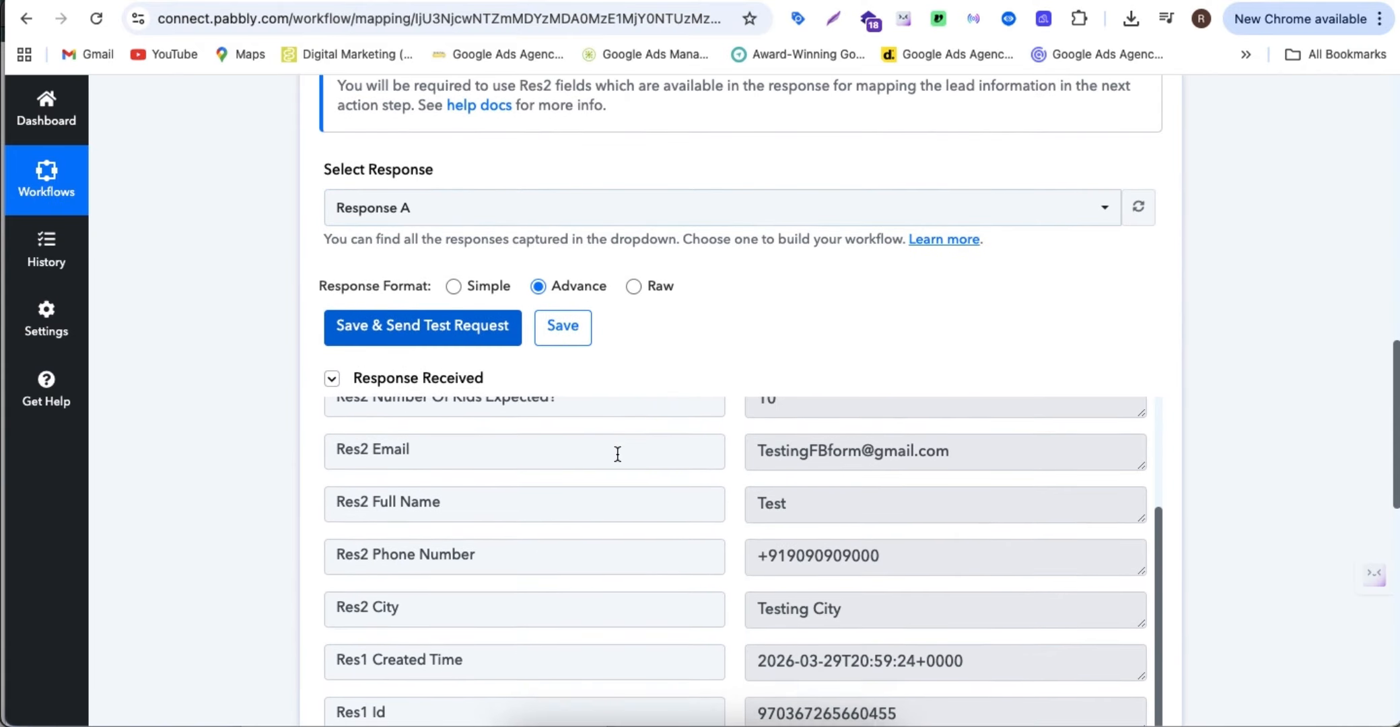
pyautogui.scroll(3, 617, 454)
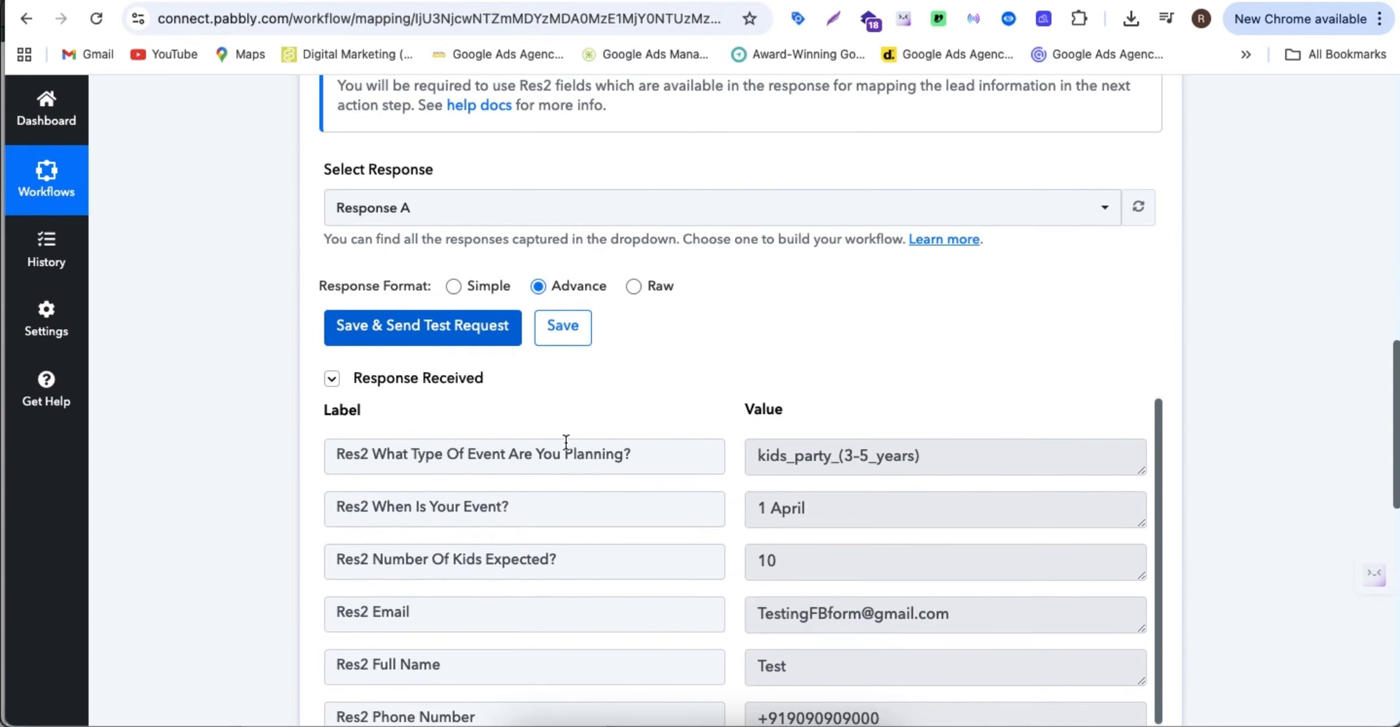
pyautogui.scroll(1, 787, 437)
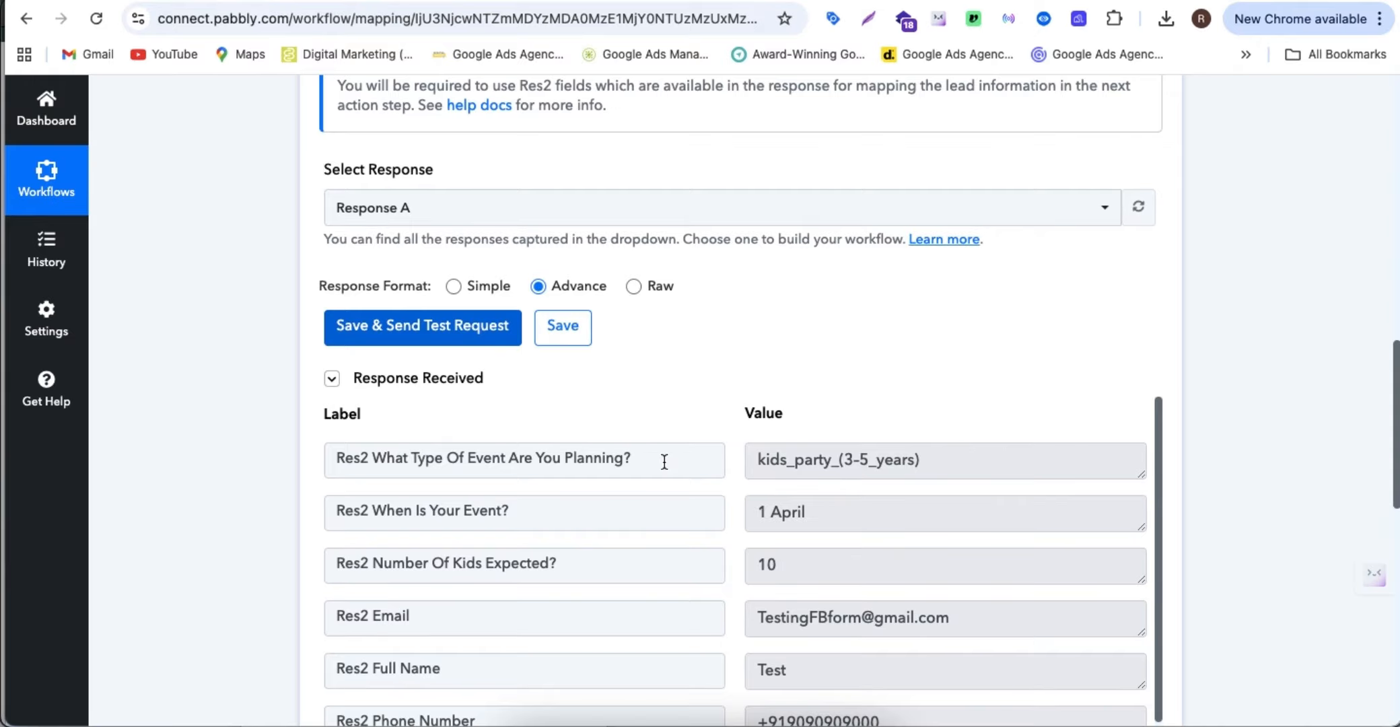
pyautogui.moveTo(664, 462); pyautogui.dragTo(447, 463)
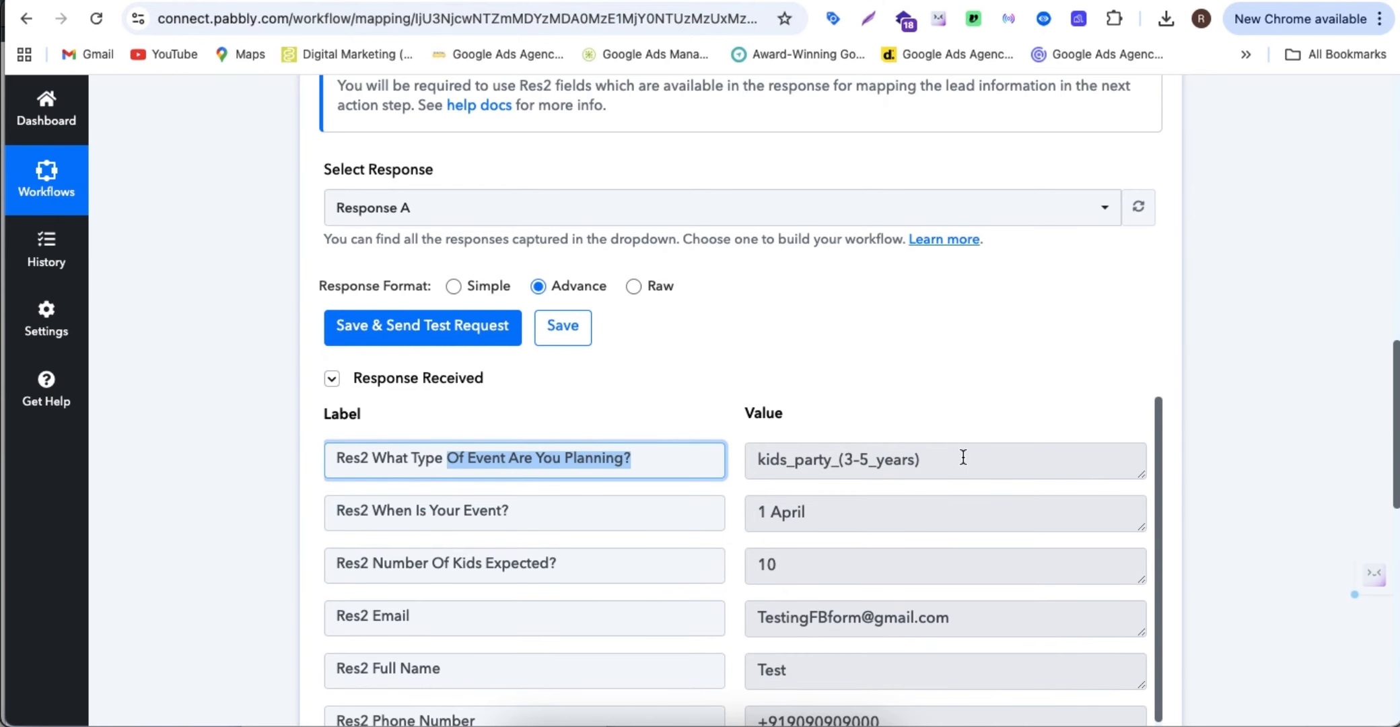
pyautogui.click(828, 516)
# Step: Open the workflow's second step, search for "Google" and choose Google Sheets as the action app
pyautogui.scroll(-10, 828, 516)
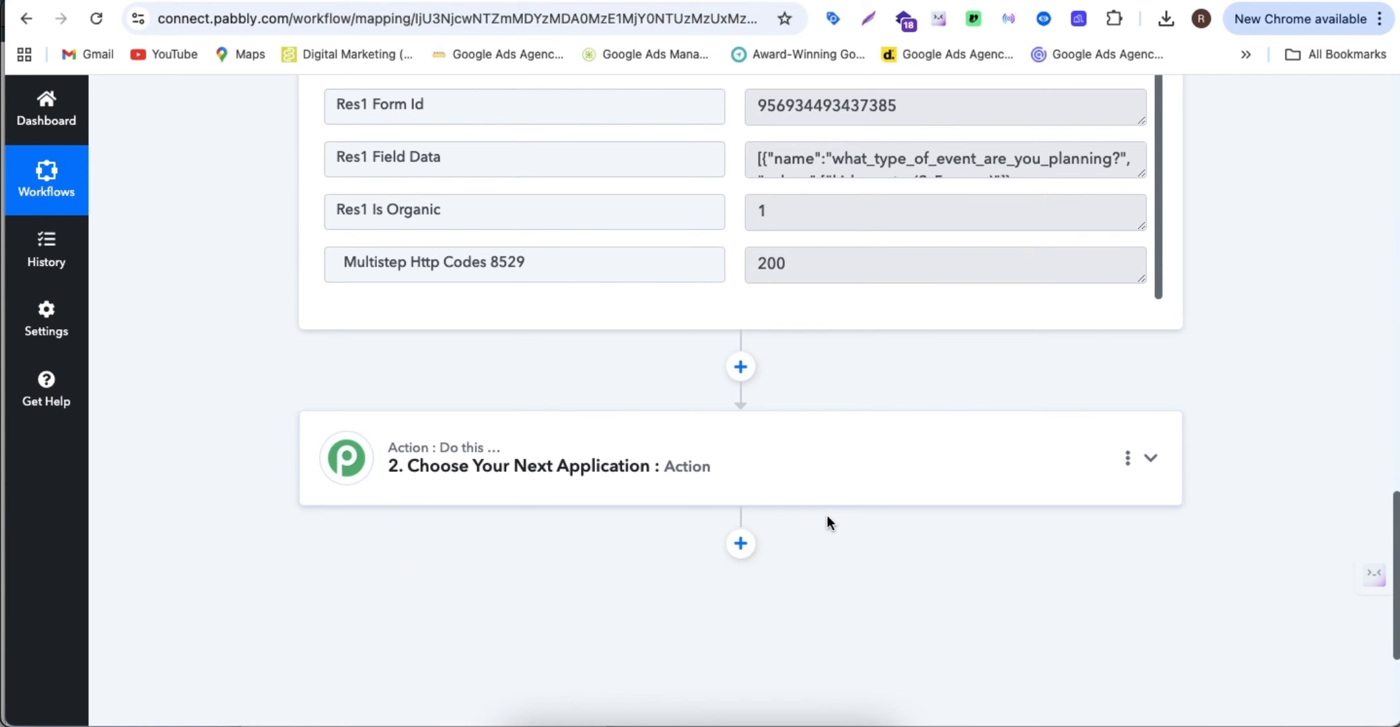
pyautogui.click(682, 475)
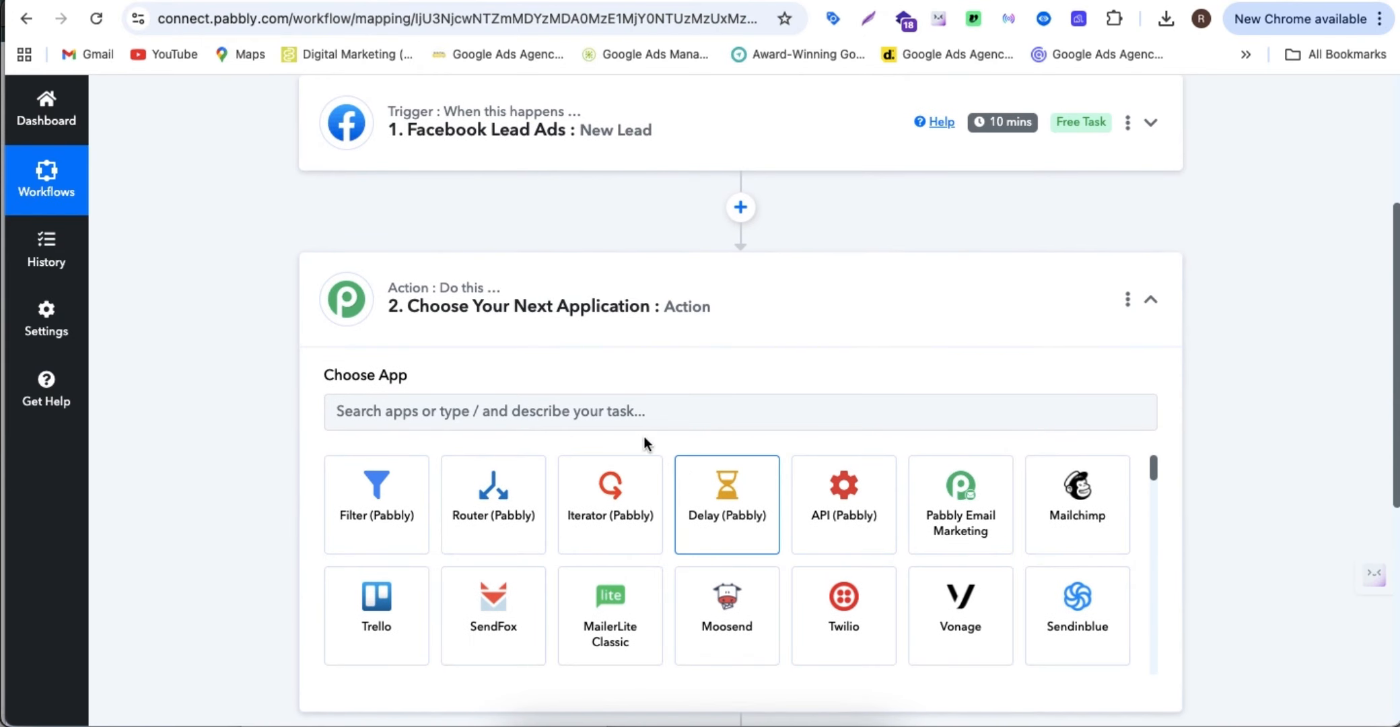
pyautogui.click(781, 410)
pyautogui.write('Google hs')
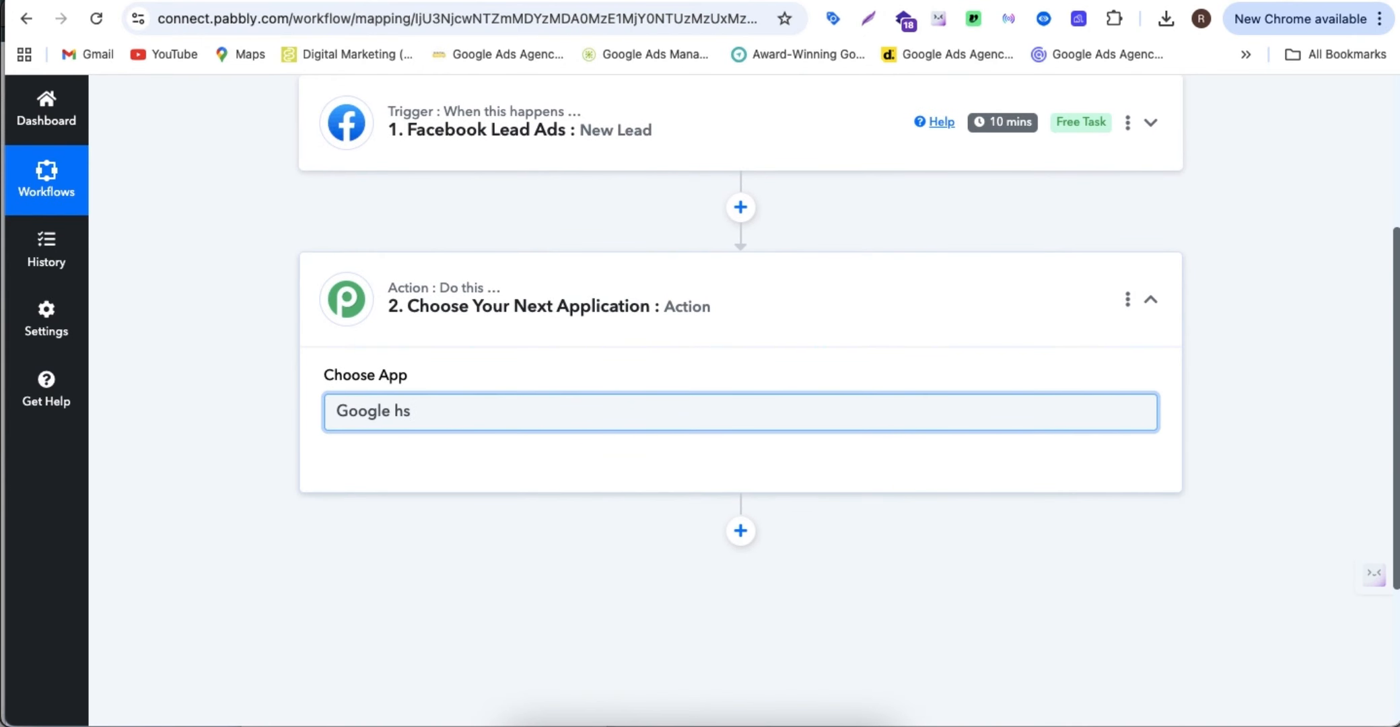
pyautogui.press('BackSpace')
pyautogui.press('BackSpace')
pyautogui.click(370, 464)
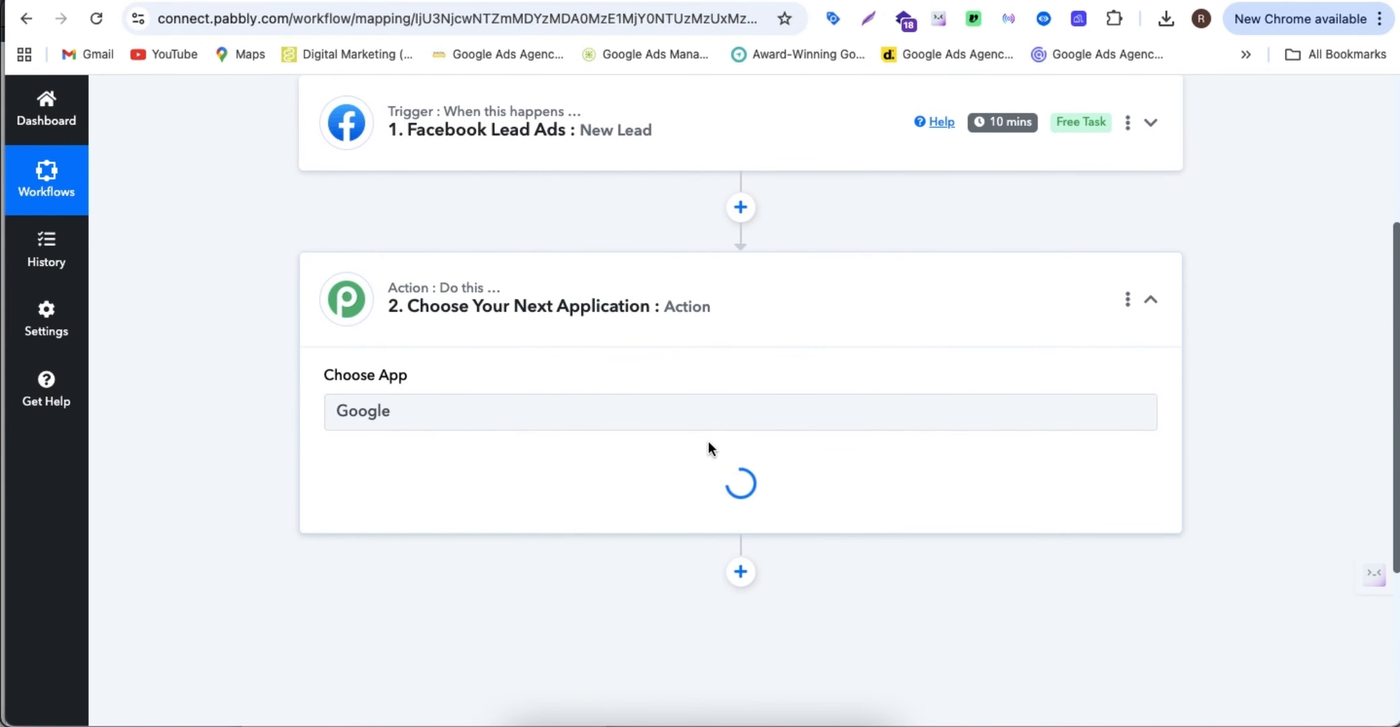
# Step: Set the Google Sheets action event to Add New Row
pyautogui.click(629, 502)
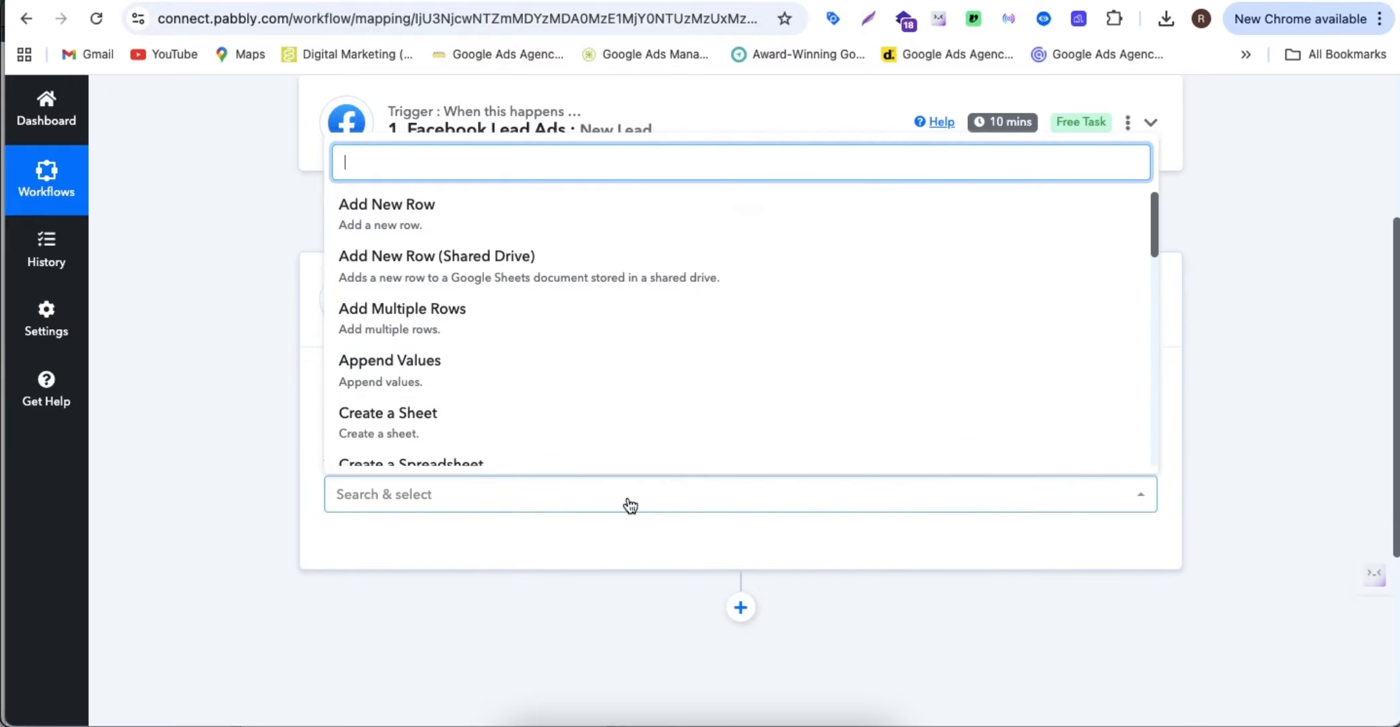
pyautogui.click(483, 225)
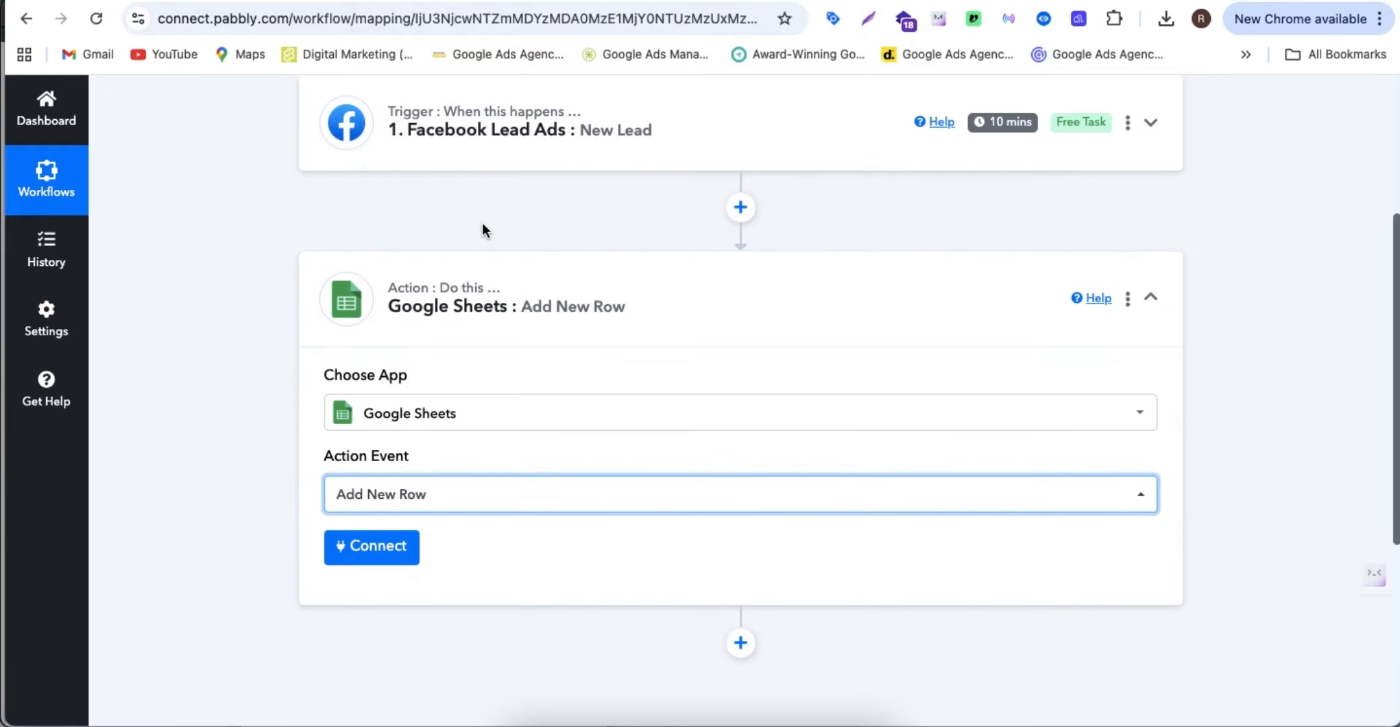
pyautogui.click(399, 494)
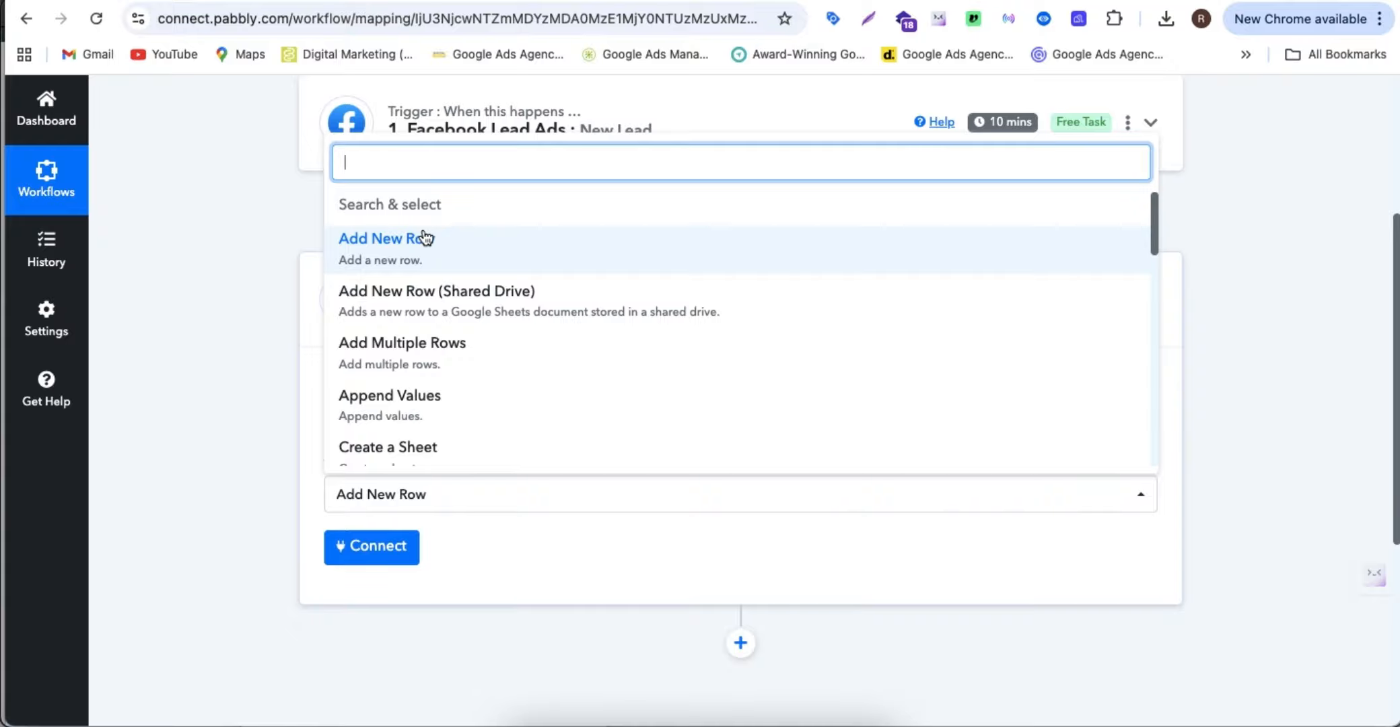
pyautogui.click(424, 237)
# Step: Connect Google Sheets by adding a new connection authorized through Google sign-in
pyautogui.click(396, 549)
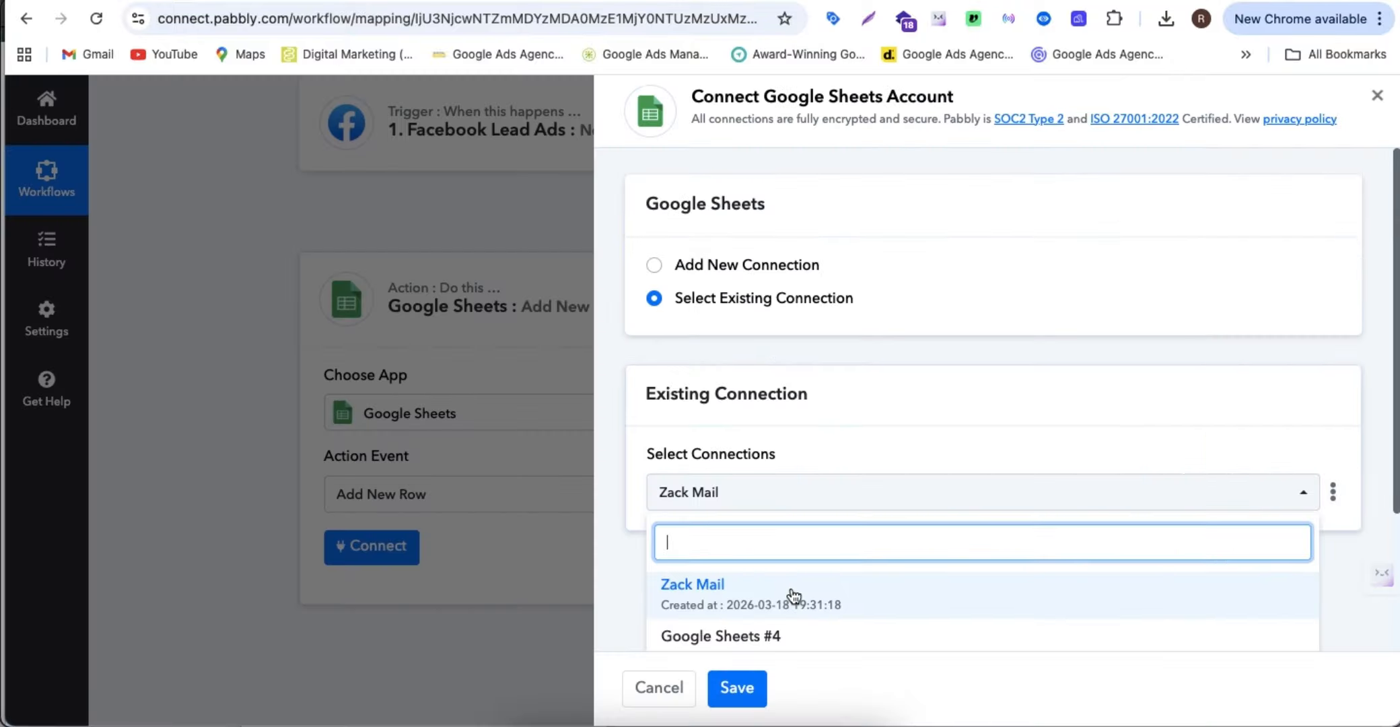
pyautogui.scroll(-3, 794, 596)
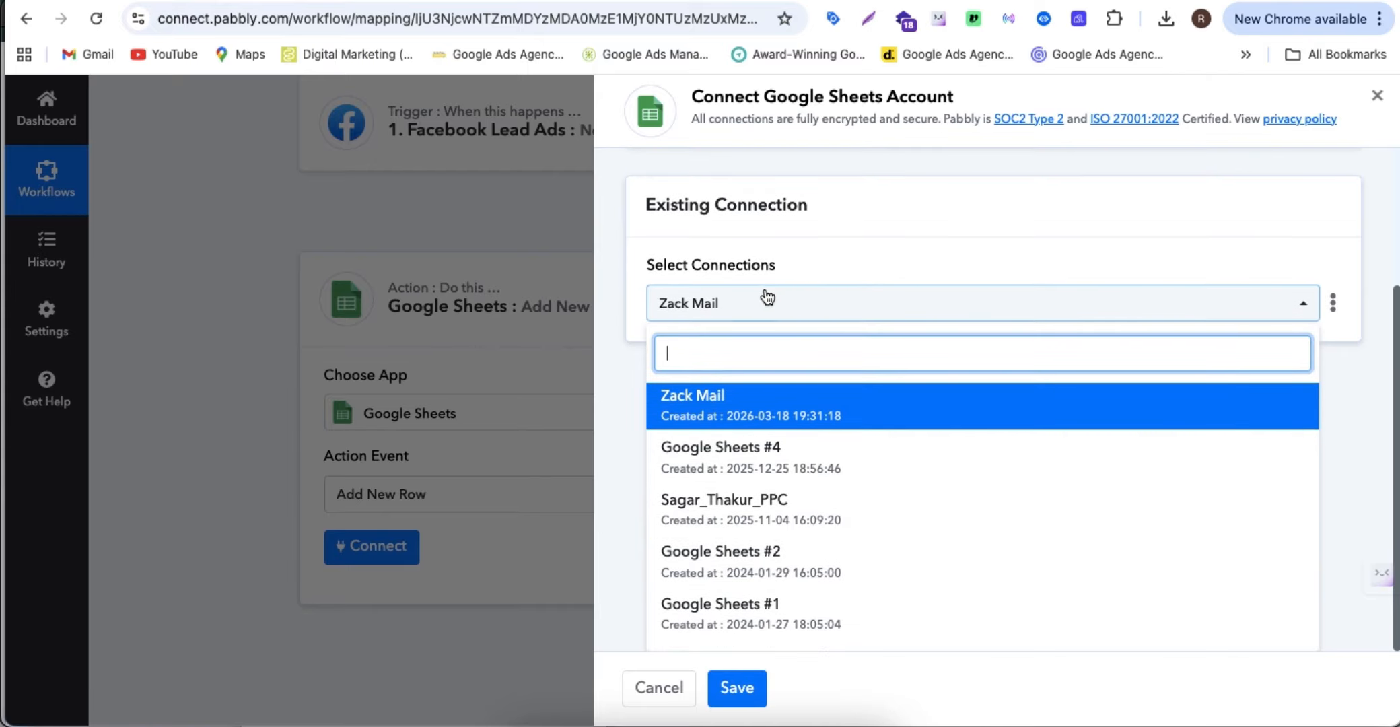
pyautogui.scroll(3, 844, 232)
pyautogui.click(778, 262)
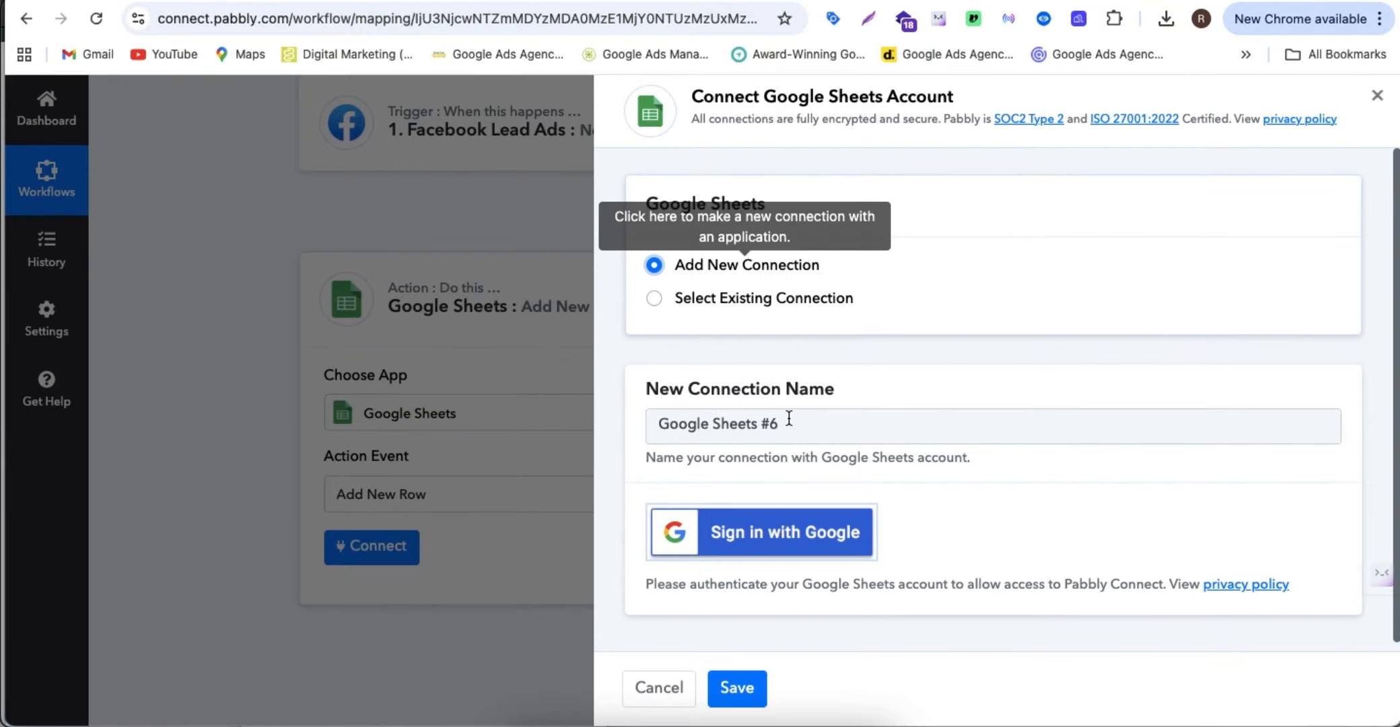
pyautogui.click(793, 539)
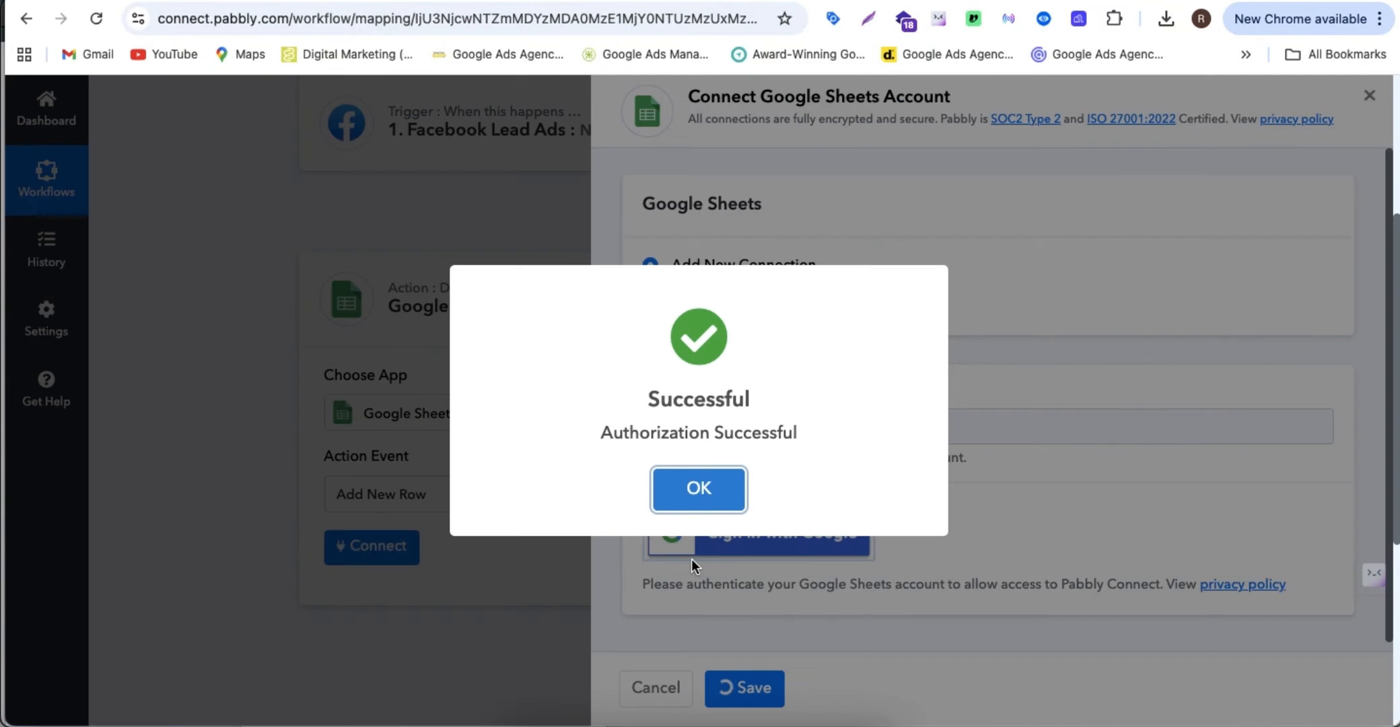
pyautogui.click(715, 494)
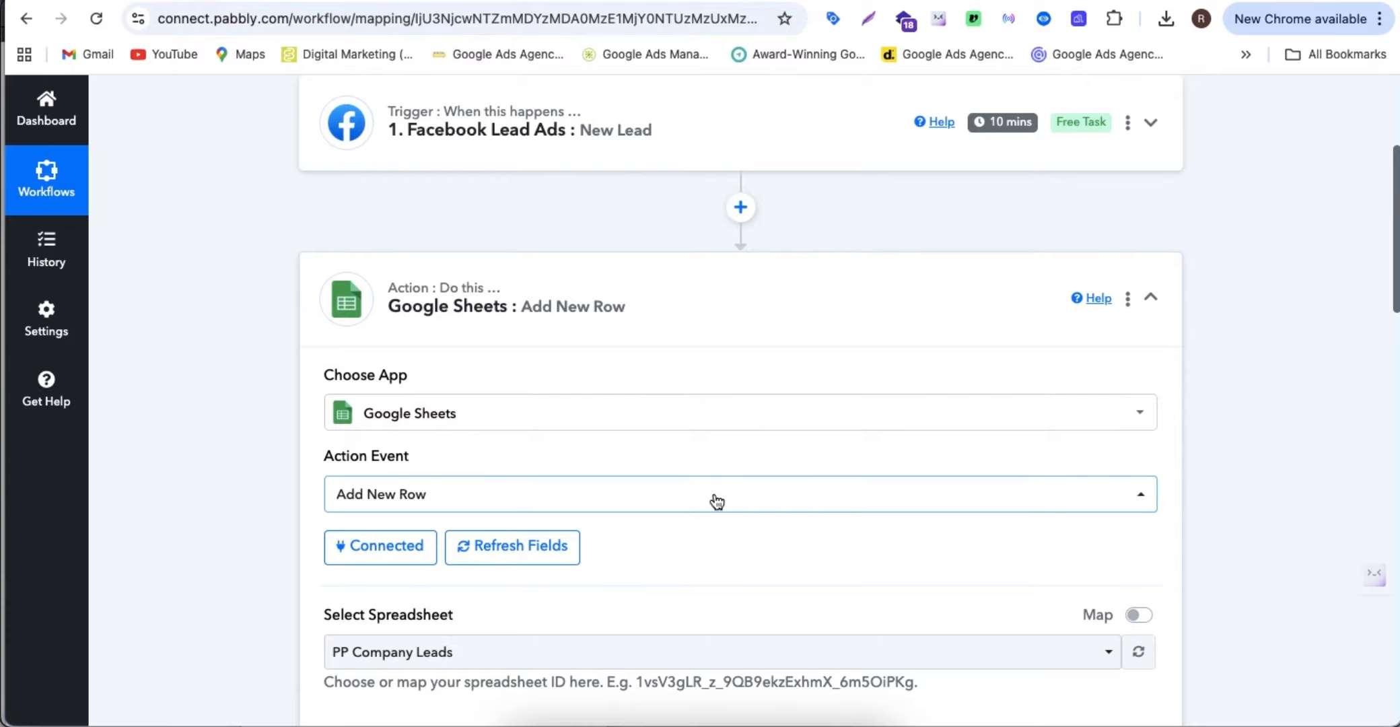
# Step: Set the target spreadsheet to PP Company Leads and the sheet to Sheet1
pyautogui.scroll(-5, 717, 501)
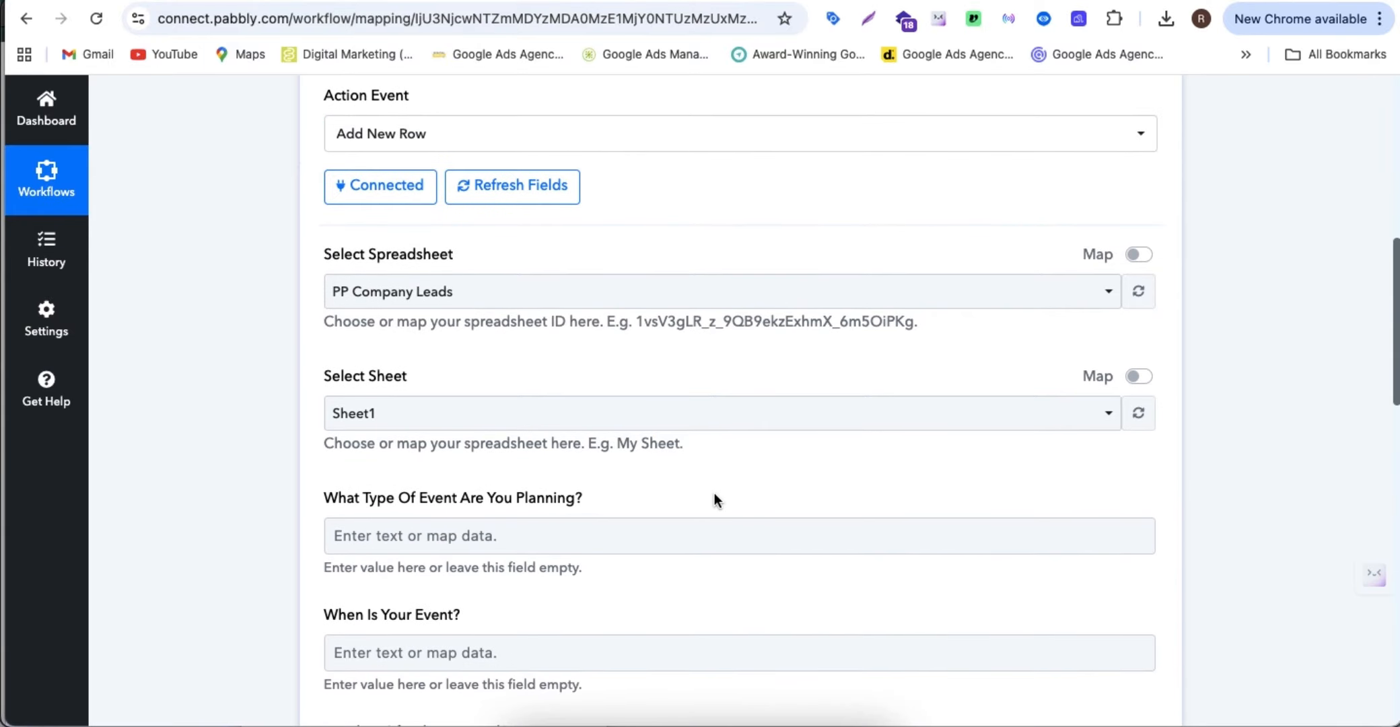
pyautogui.scroll(-1, 714, 492)
pyautogui.click(626, 383)
pyautogui.click(611, 330)
pyautogui.scroll(-1, 539, 383)
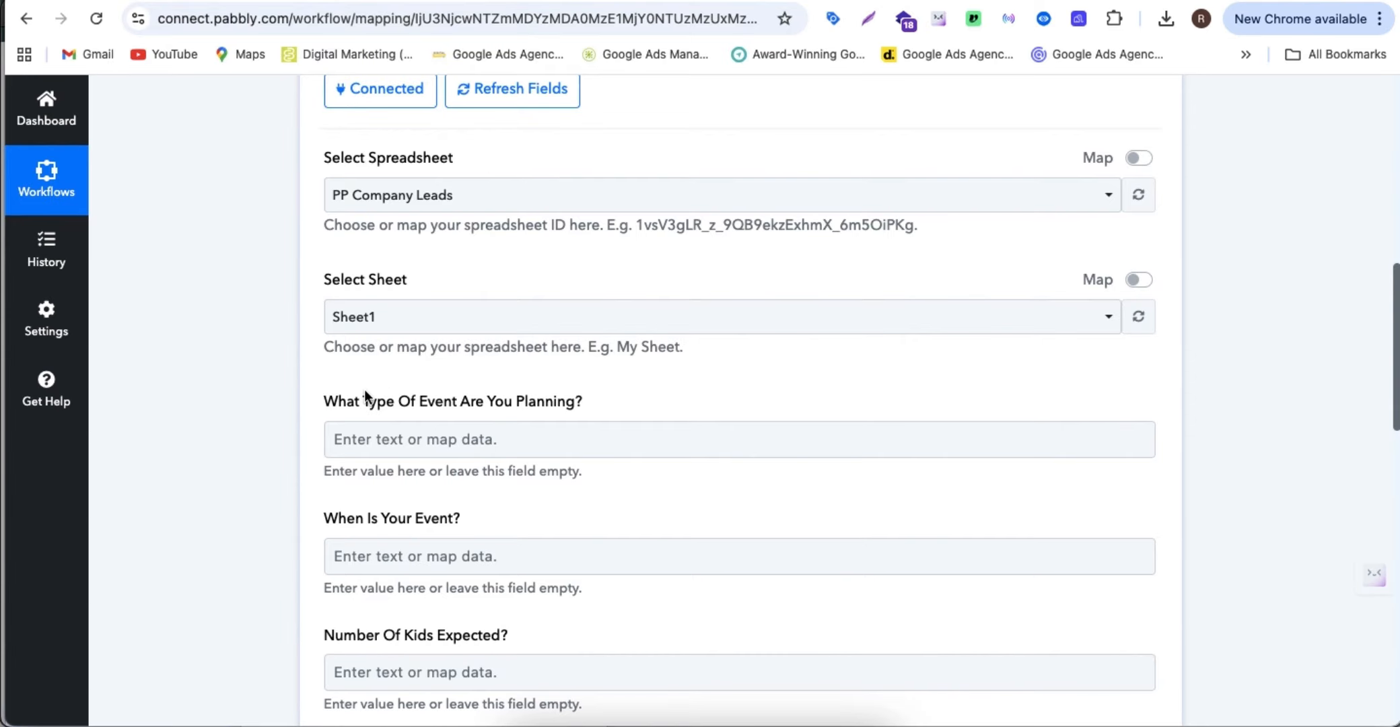
# Step: Map the What Type Of Event Are You Planning? column to the matching answer from the Facebook lead
pyautogui.moveTo(318, 407); pyautogui.dragTo(619, 387)
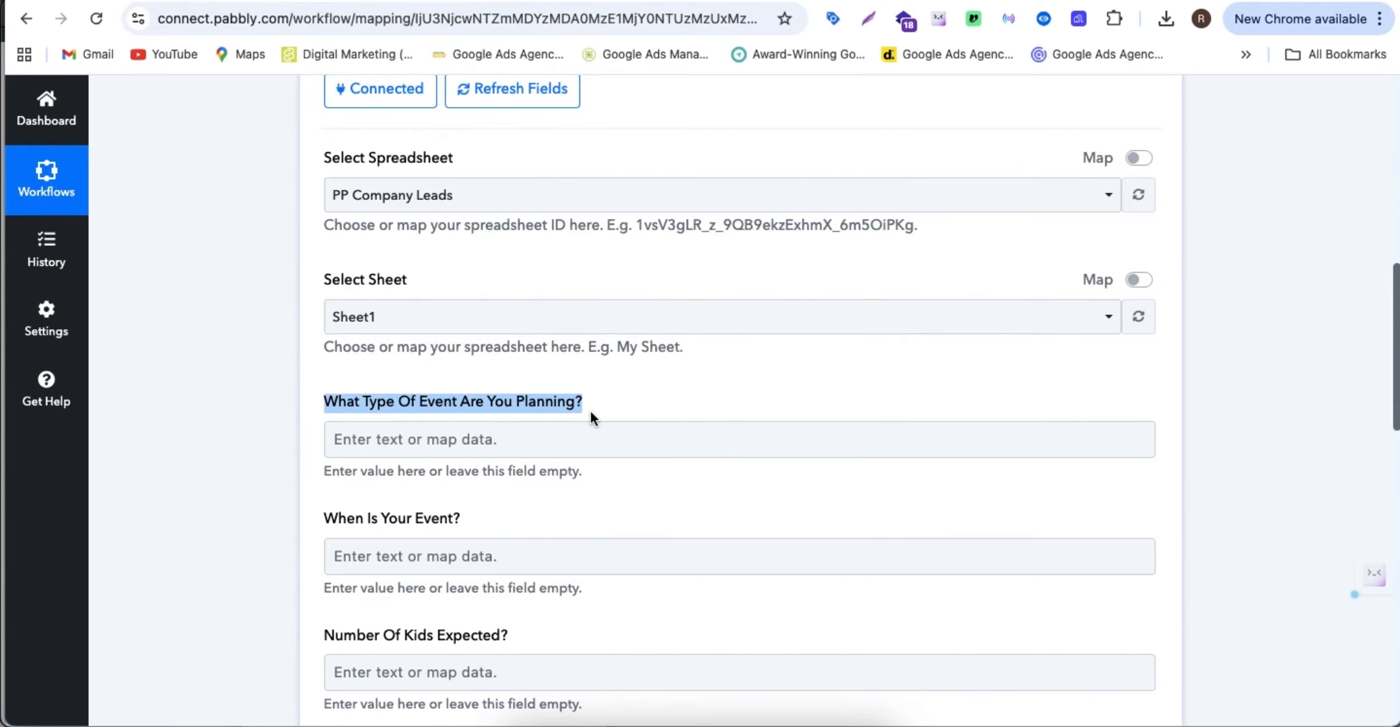
pyautogui.click(521, 447)
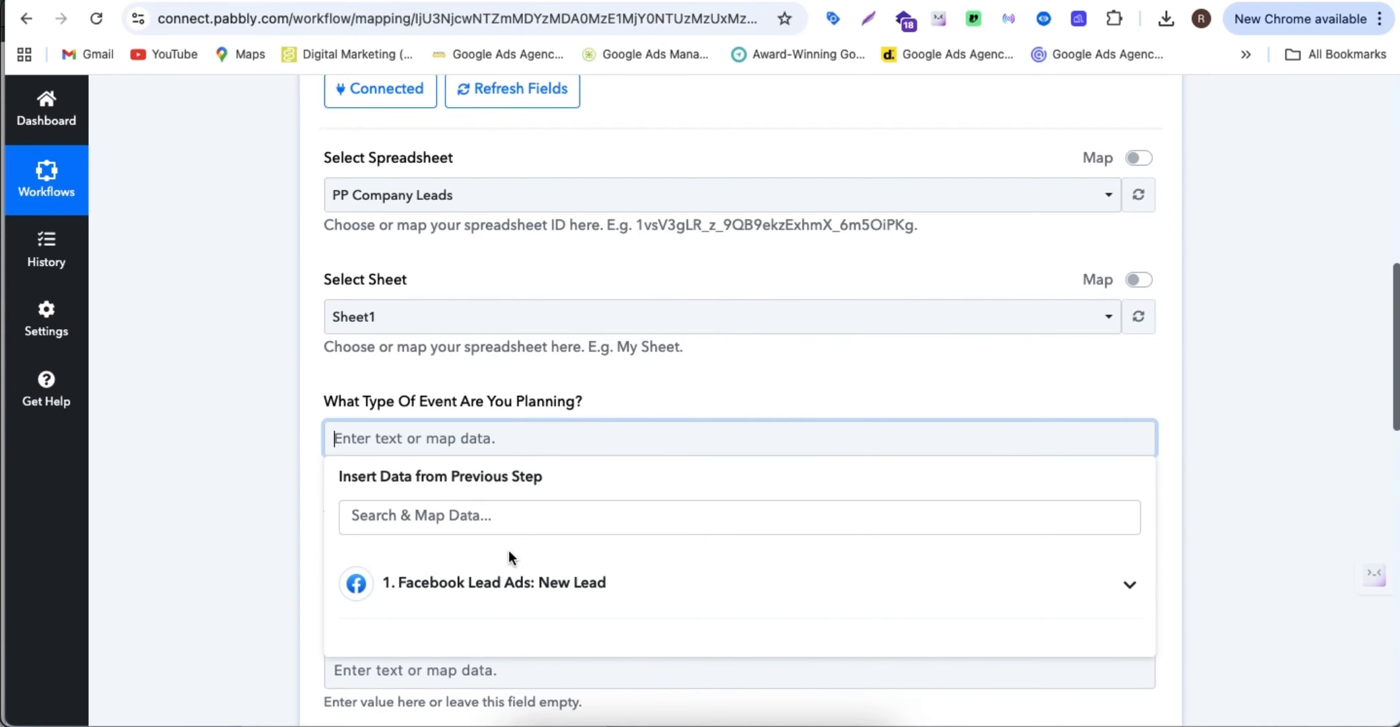
pyautogui.click(582, 580)
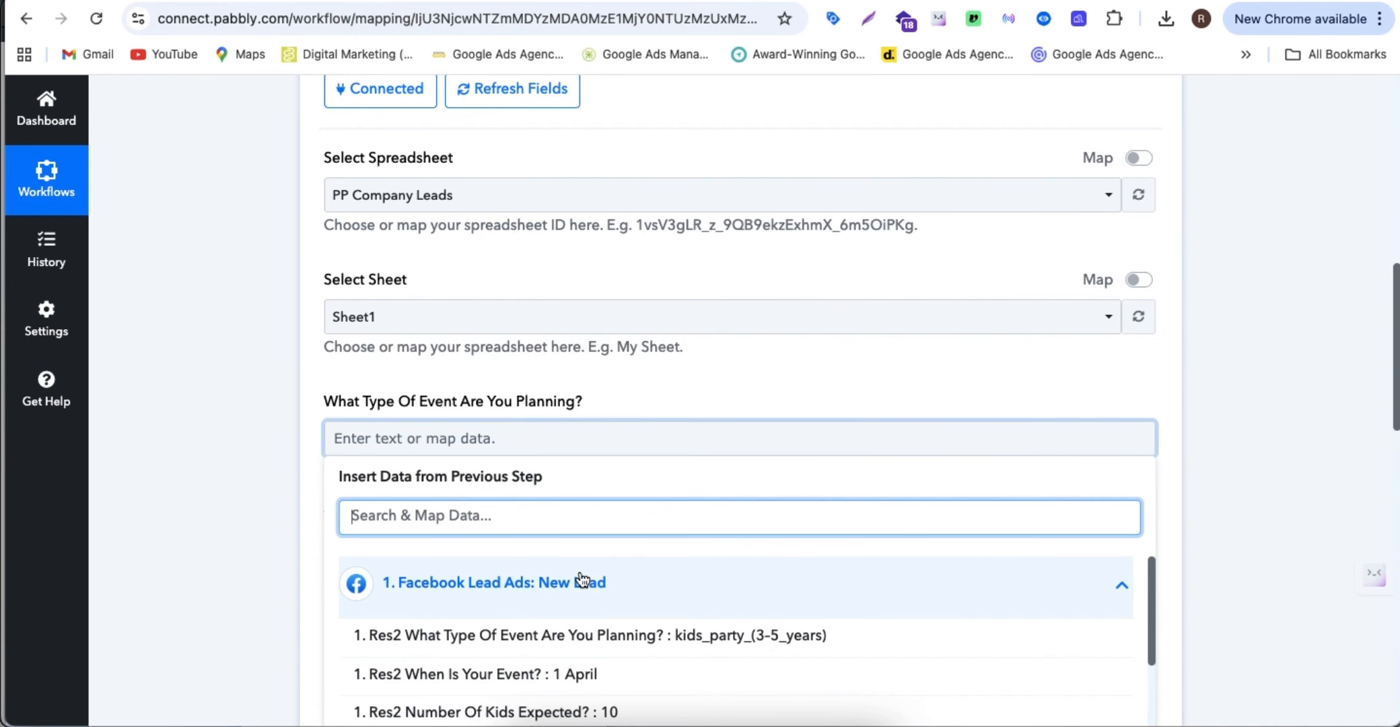
pyautogui.scroll(-1, 583, 579)
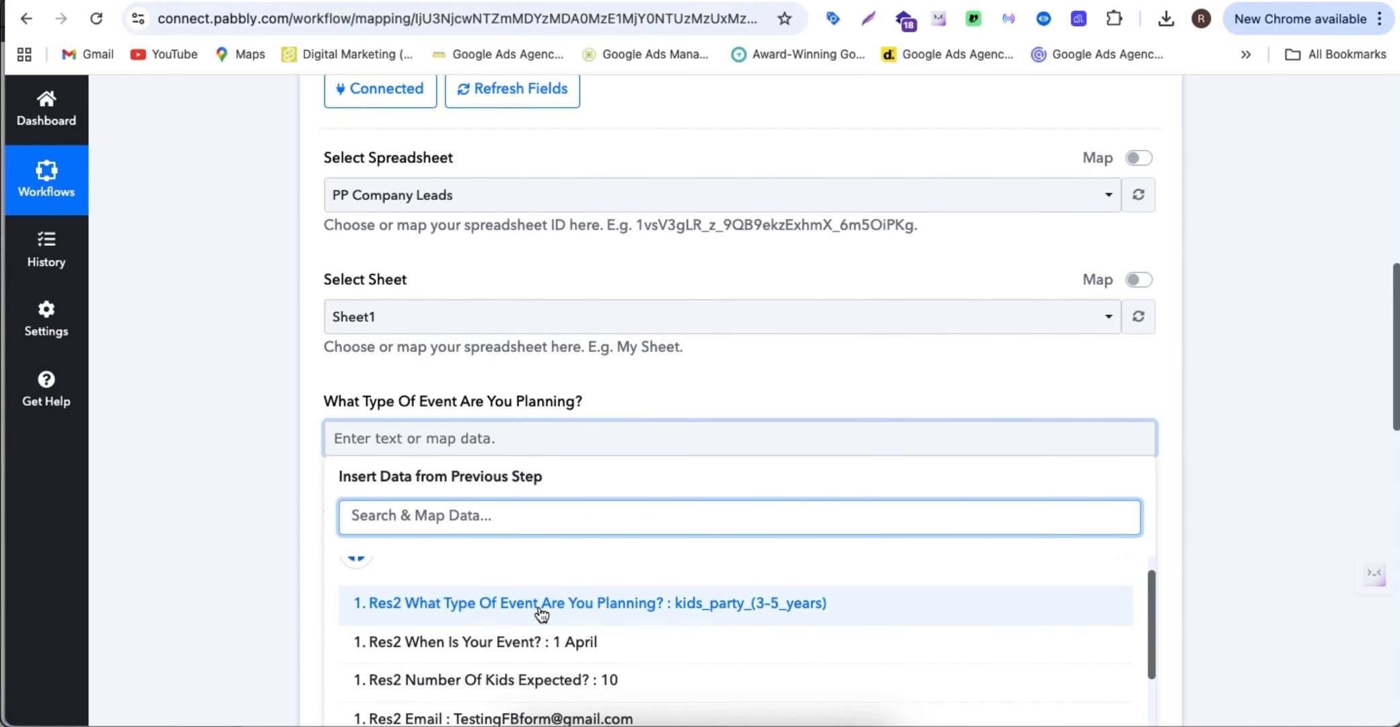
pyautogui.click(634, 623)
pyautogui.scroll(-3, 1215, 372)
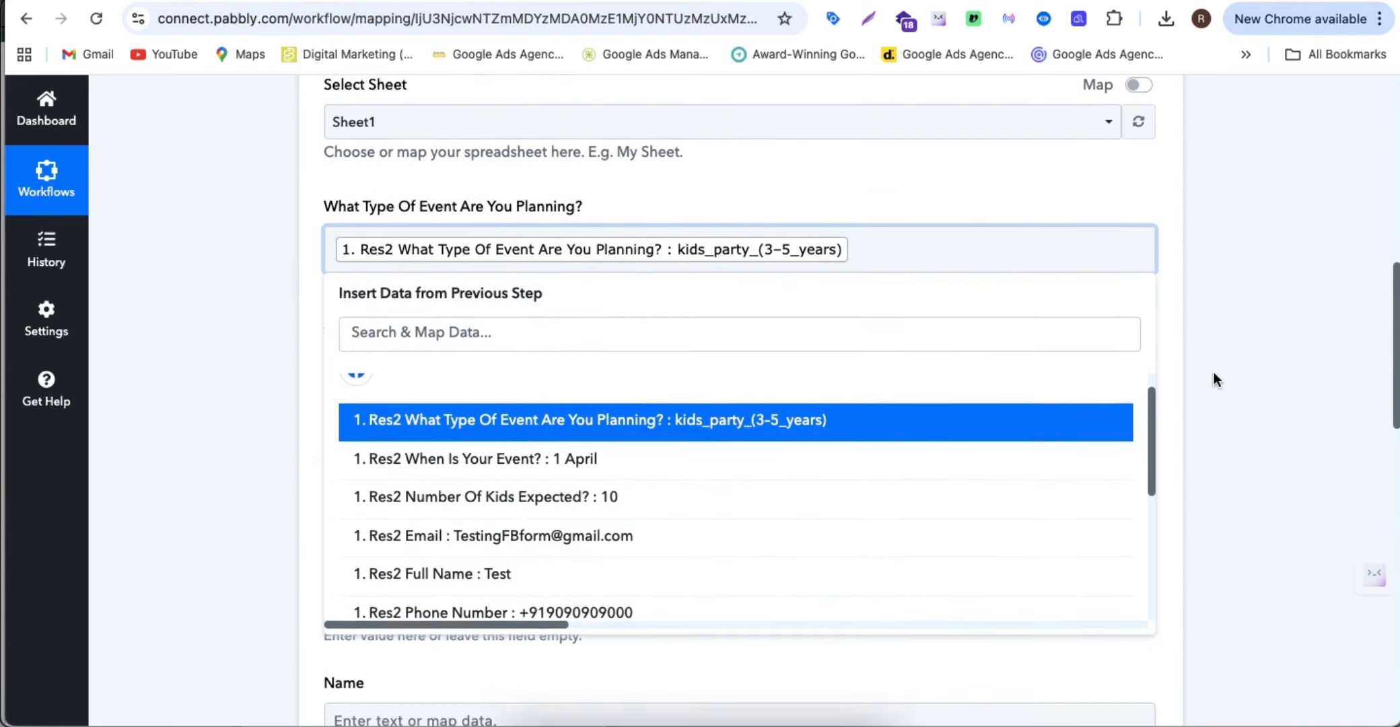
pyautogui.click(1200, 382)
# Step: Map the When Is Your Event? column to the lead's Res2 When Is Your Event? answer
pyautogui.click(726, 344)
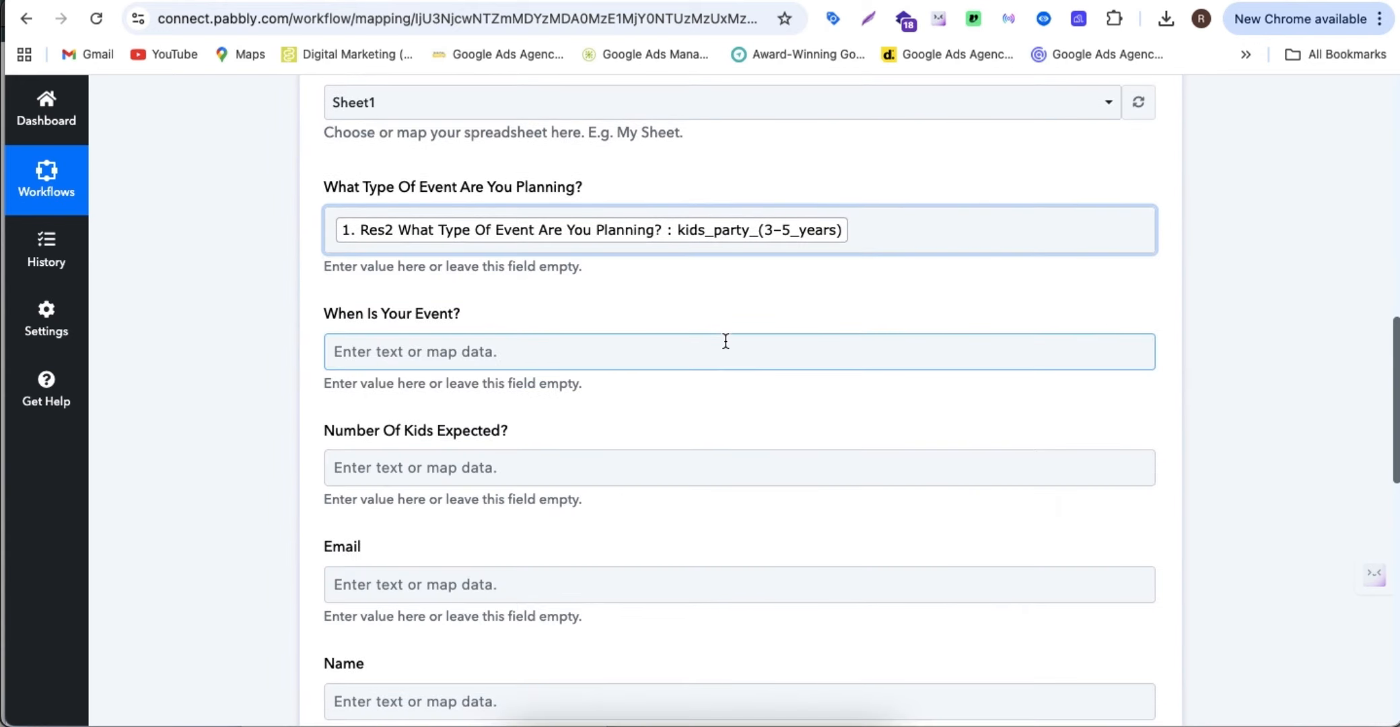
pyautogui.click(655, 350)
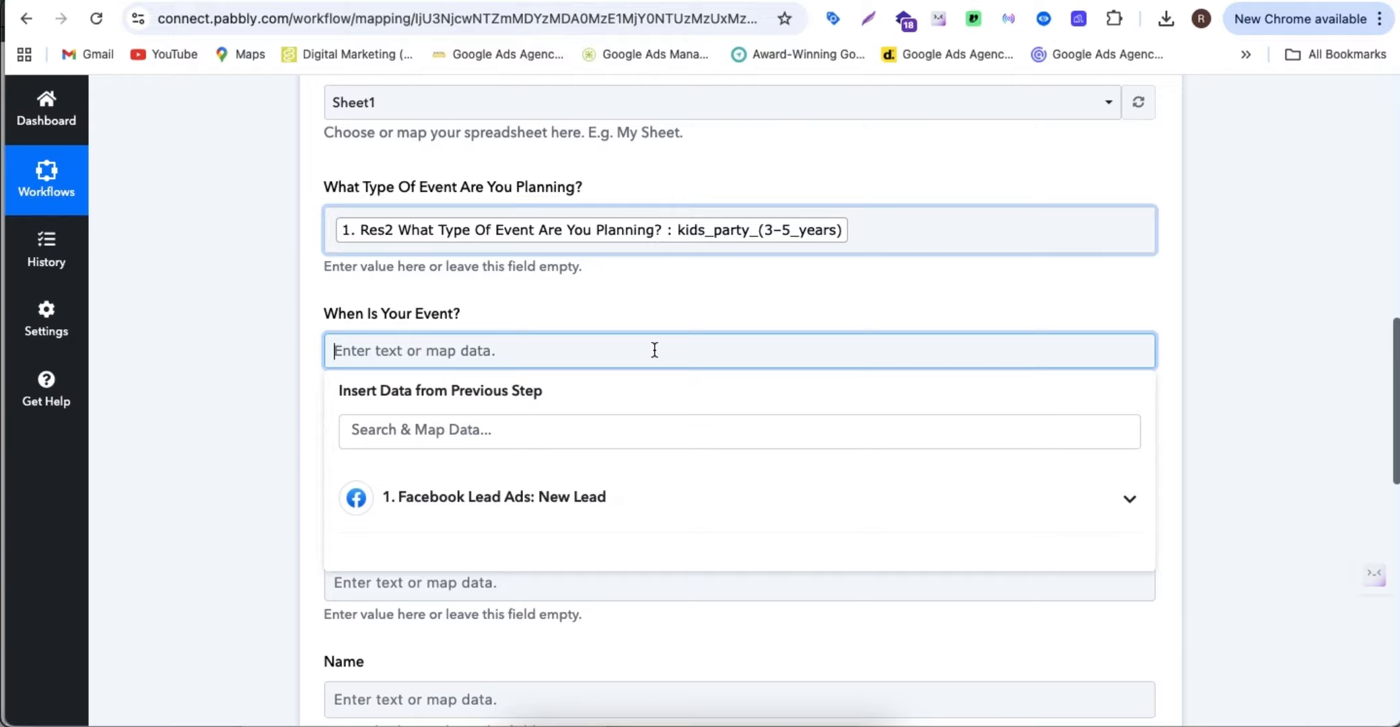
pyautogui.click(561, 489)
pyautogui.click(647, 589)
# Step: Map the Number Of Kids Expected? column to the lead's Res2 Number Of Kids Expected? answer
pyautogui.scroll(-2, 538, 512)
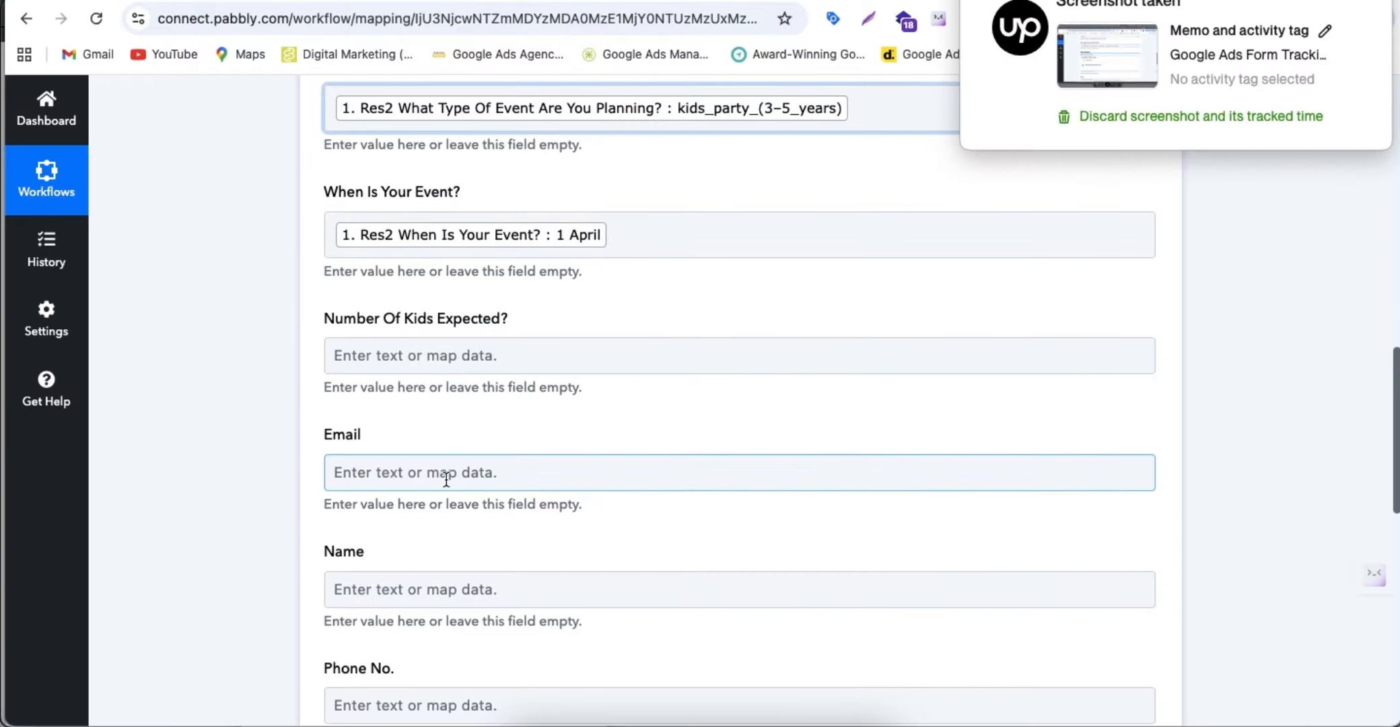
pyautogui.click(466, 344)
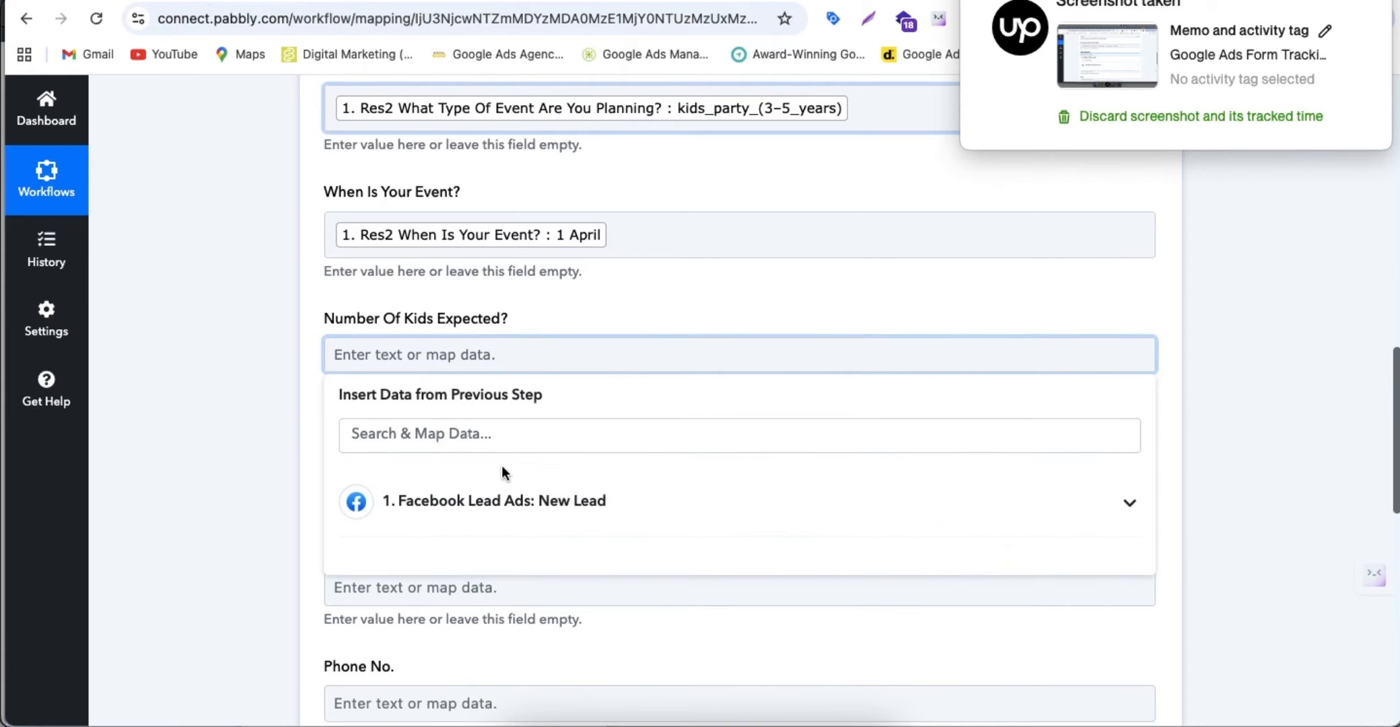
pyautogui.click(512, 492)
pyautogui.click(603, 628)
# Step: Map the Email column to Res2 Email and the Name column to Res2 Full Name from the Facebook lead
pyautogui.scroll(-2, 206, 340)
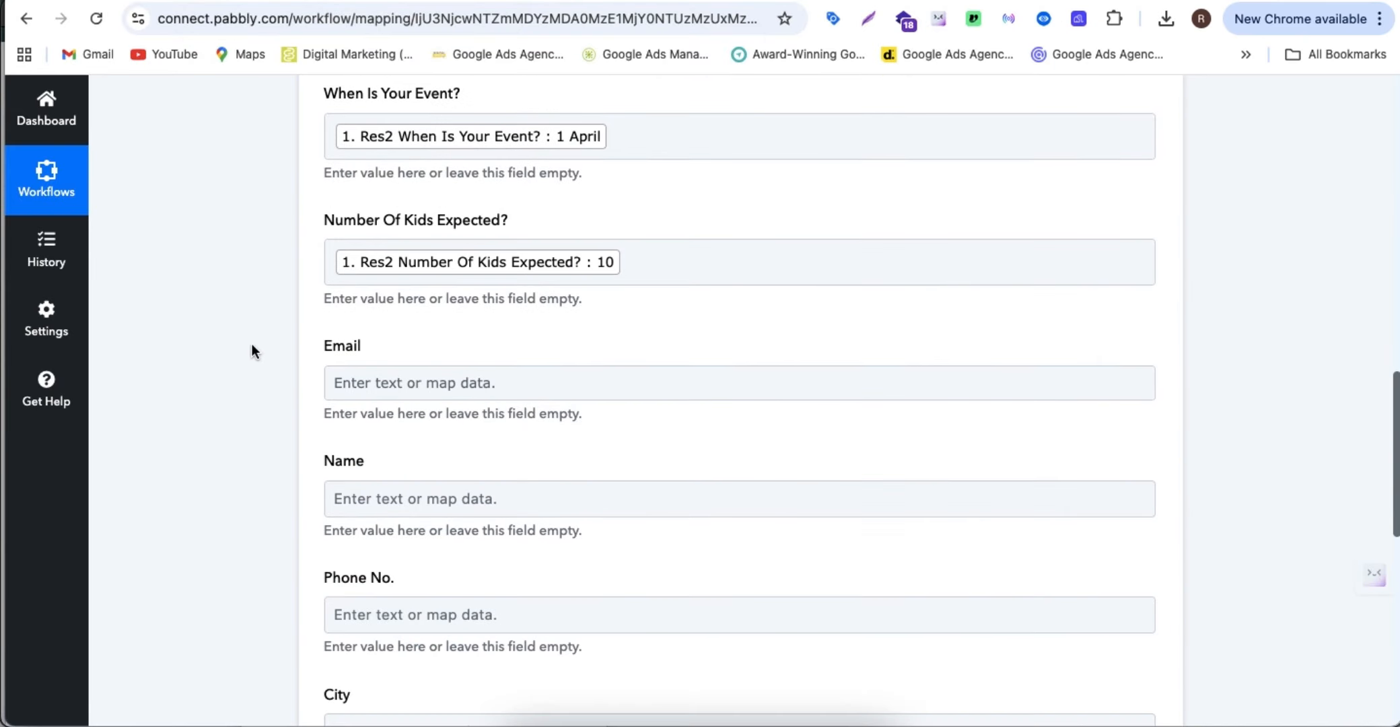
pyautogui.click(424, 381)
pyautogui.click(472, 531)
pyautogui.click(557, 573)
pyautogui.click(556, 425)
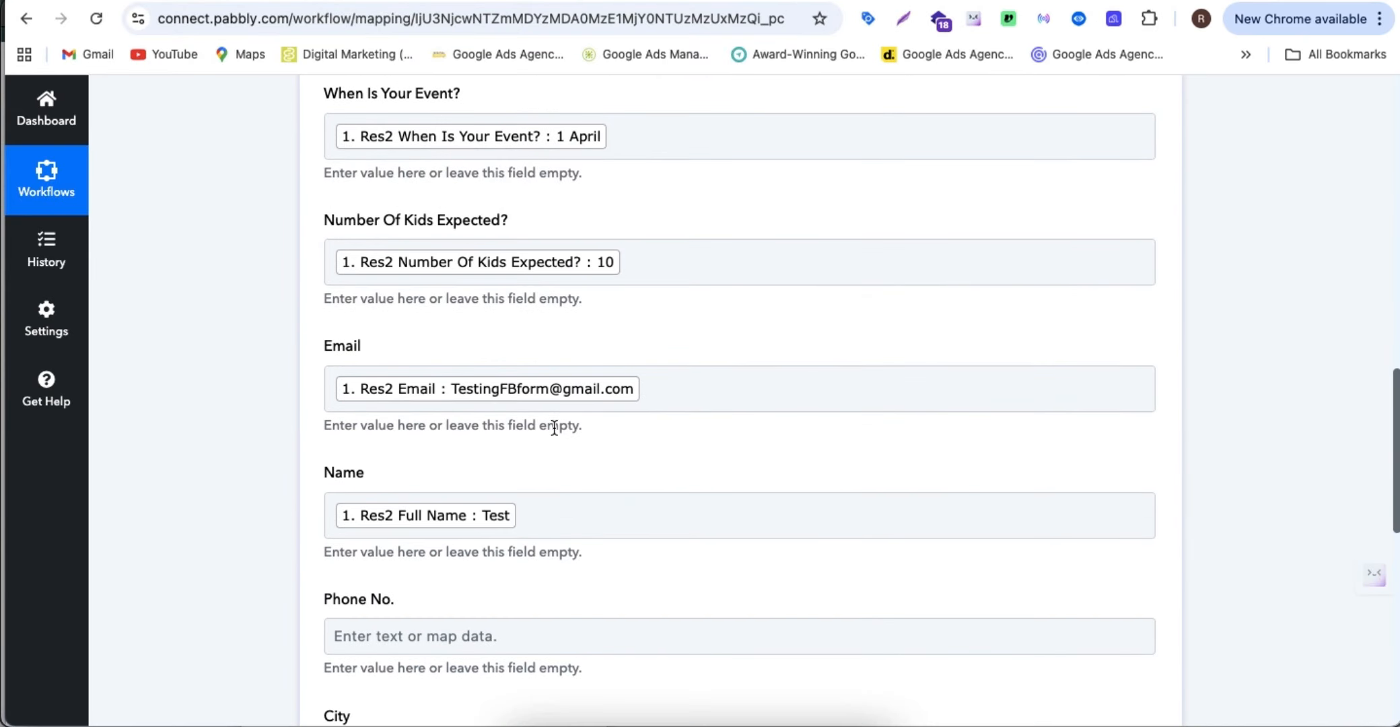
# Step: Map the Phone No. column to Res2 Phone Number from the Facebook lead
pyautogui.scroll(-3, 547, 428)
pyautogui.click(498, 400)
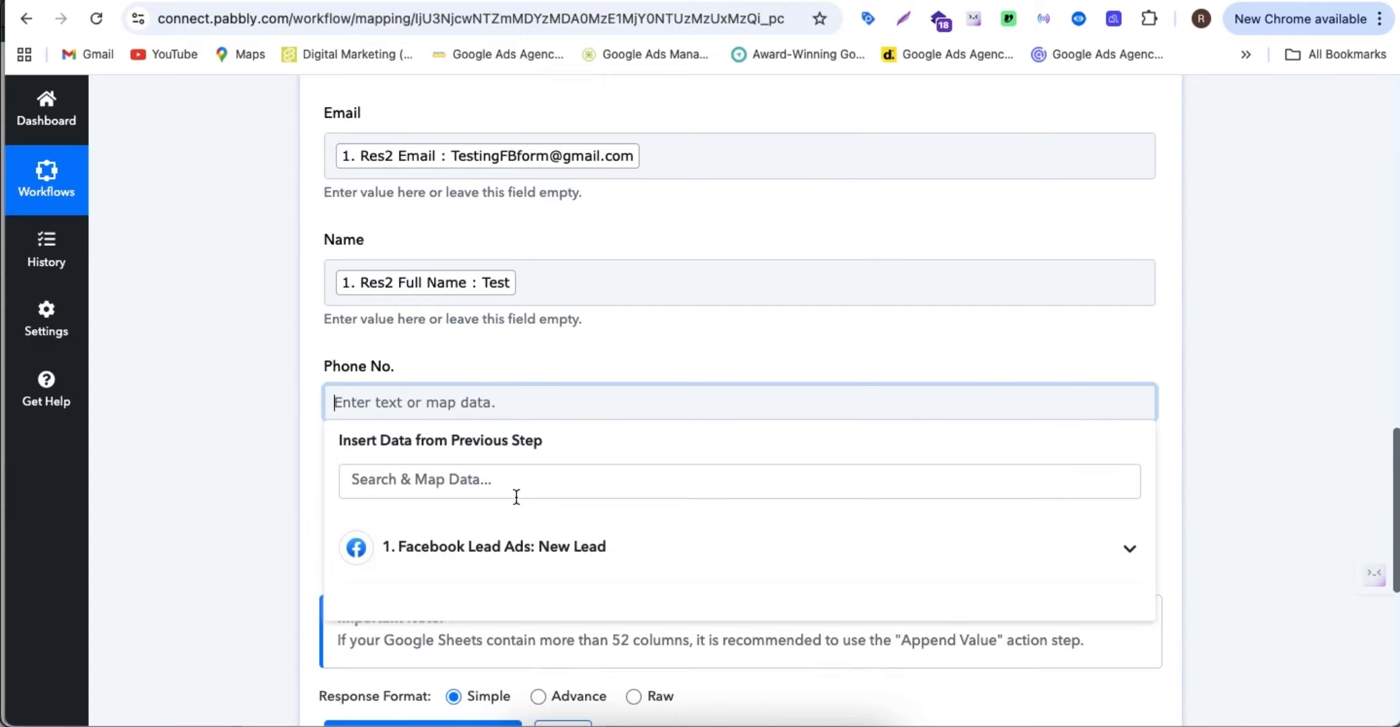
pyautogui.click(524, 551)
pyautogui.scroll(-3, 524, 606)
pyautogui.click(522, 671)
# Step: Map the City column to Res2 City from the Facebook lead
pyautogui.click(520, 529)
pyautogui.click(522, 680)
pyautogui.scroll(-5, 524, 680)
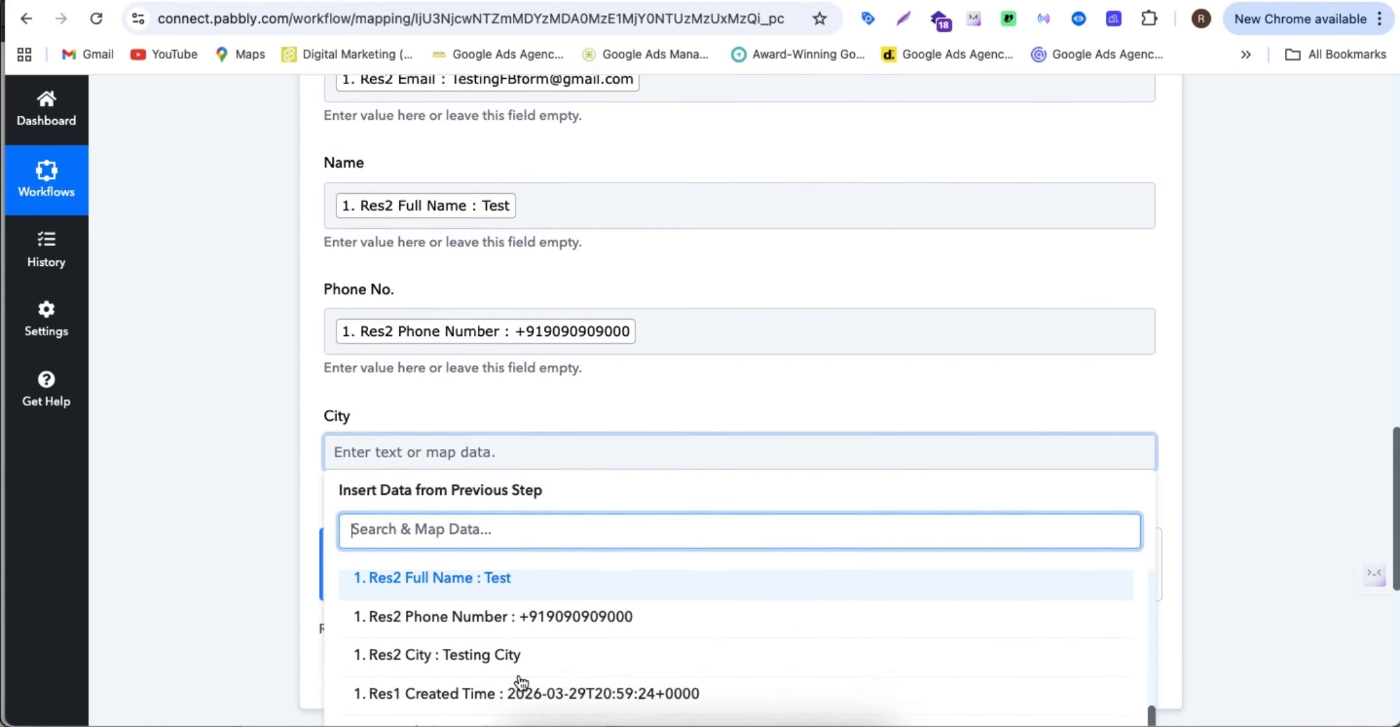
pyautogui.scroll(3, 498, 606)
pyautogui.click(496, 583)
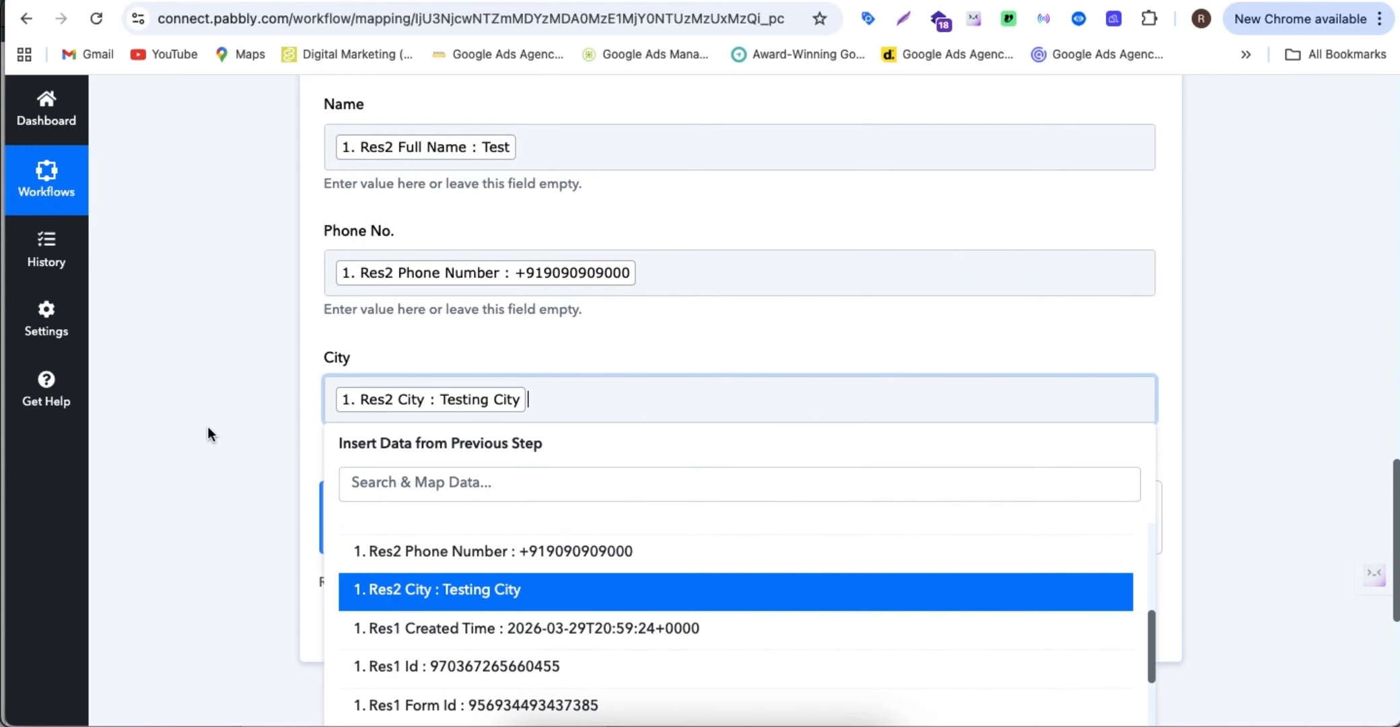
pyautogui.click(208, 426)
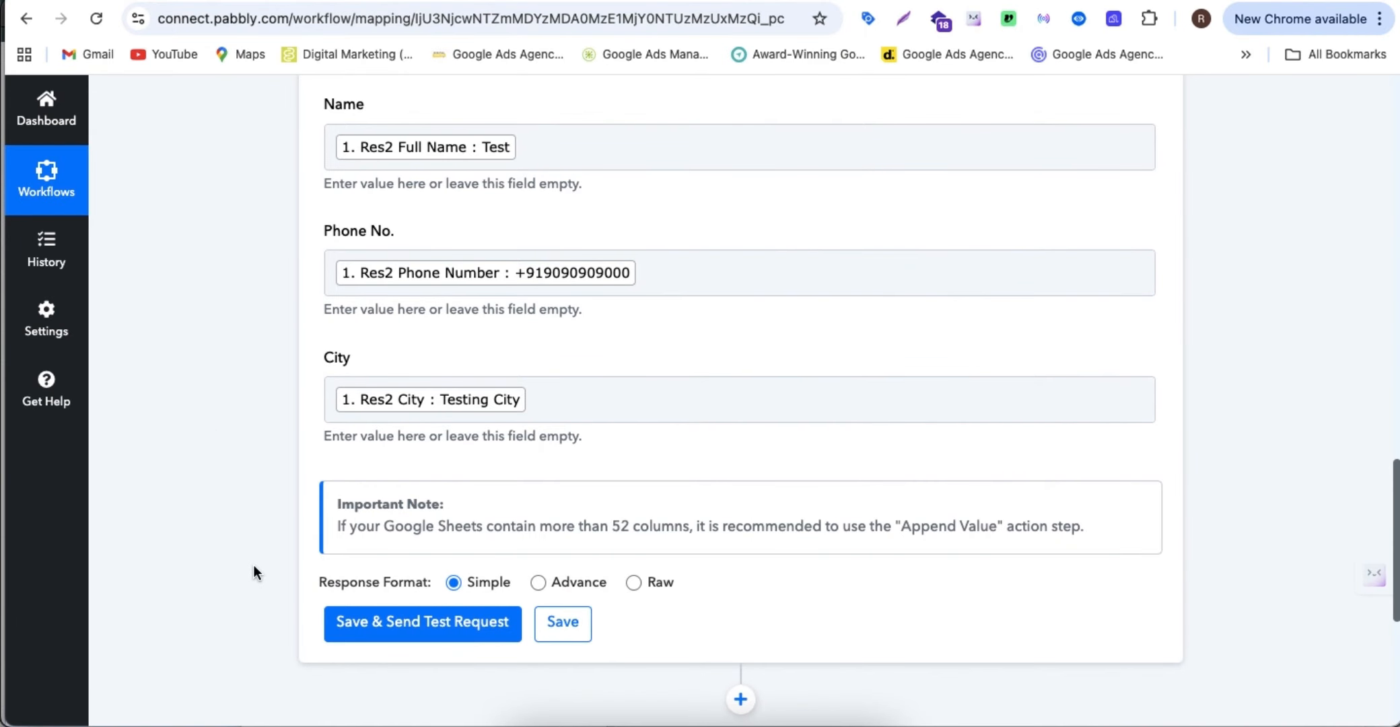
# Step: Save the Google Sheets action with a test request, and switch to the PP Company Leads sheet to check the new row
pyautogui.click(406, 624)
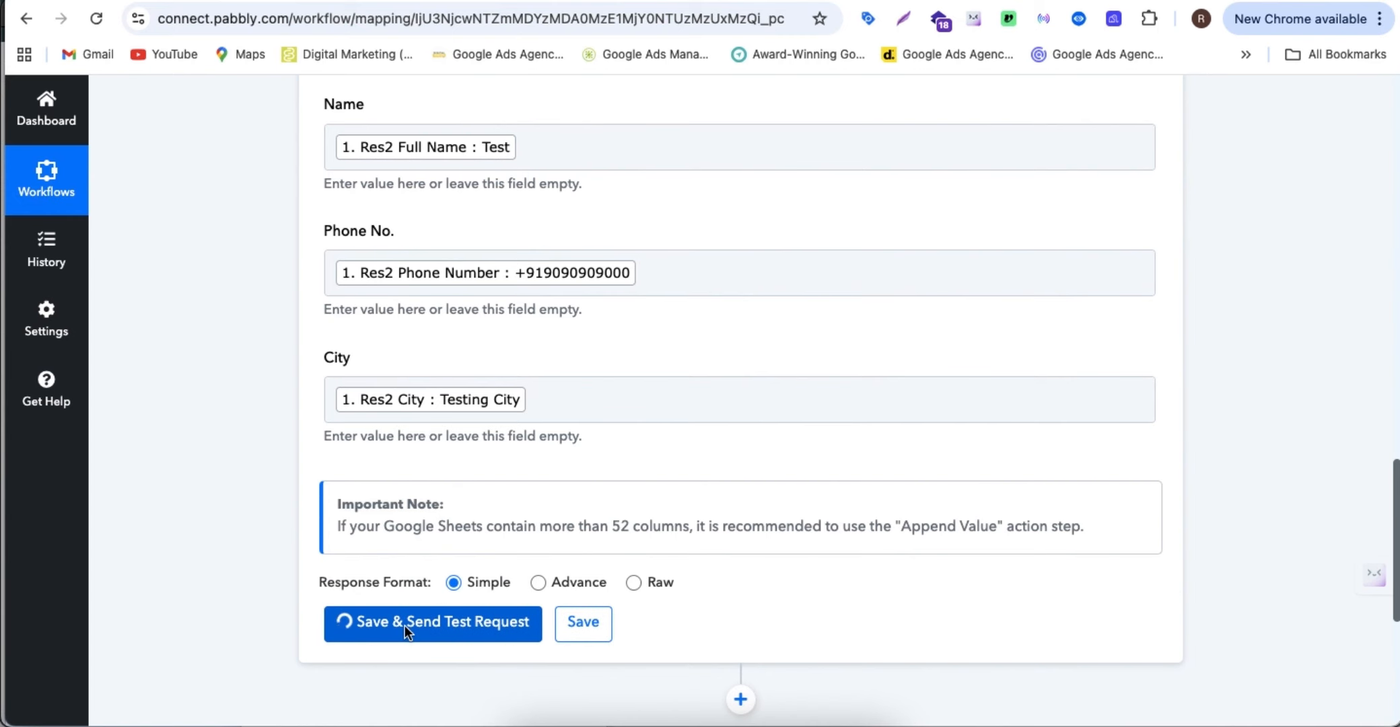
pyautogui.click(1093, 2)
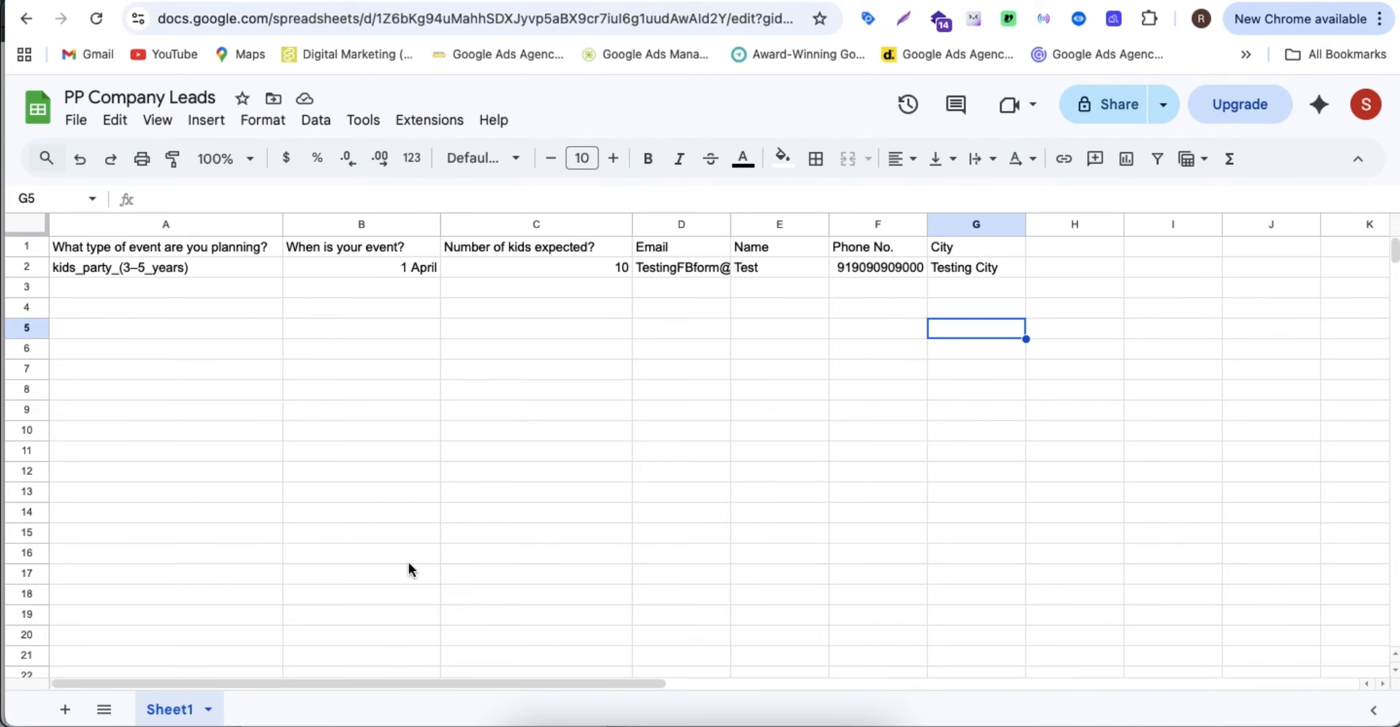
pyautogui.press('super+shift+5')
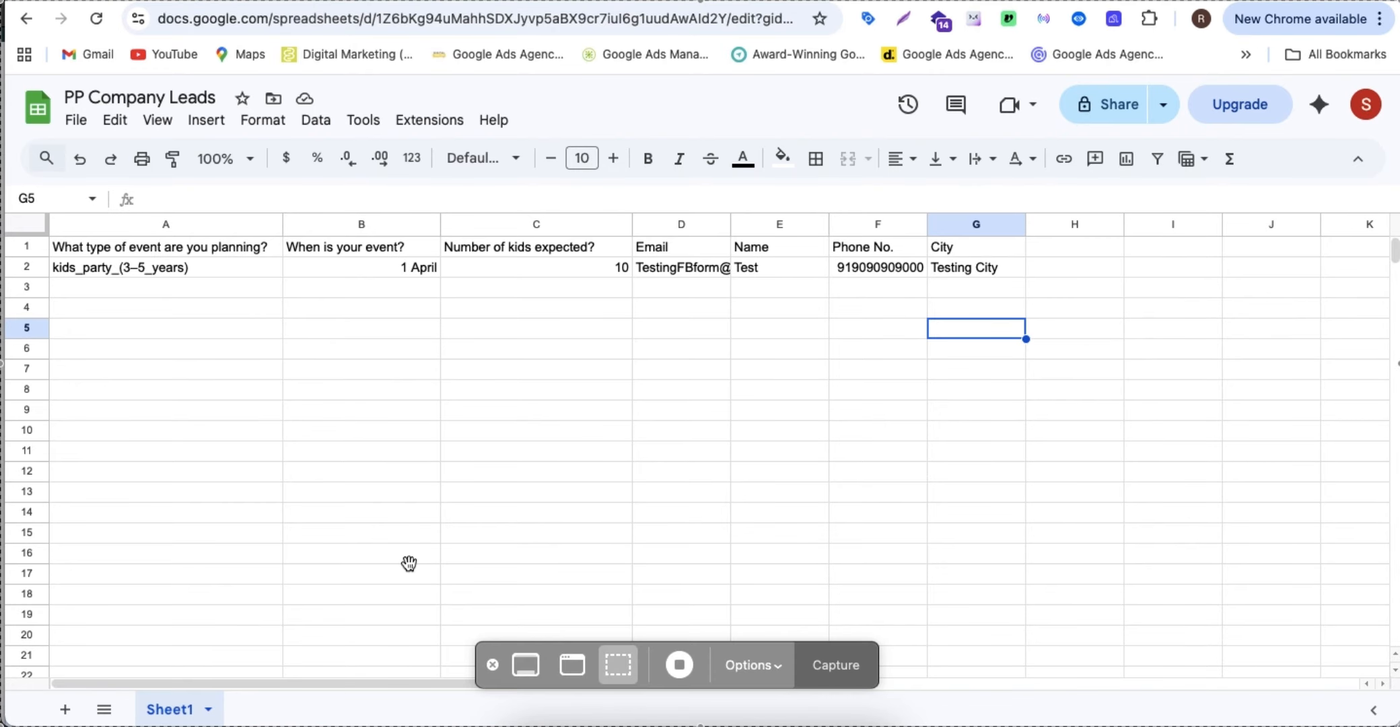
pyautogui.click(680, 665)
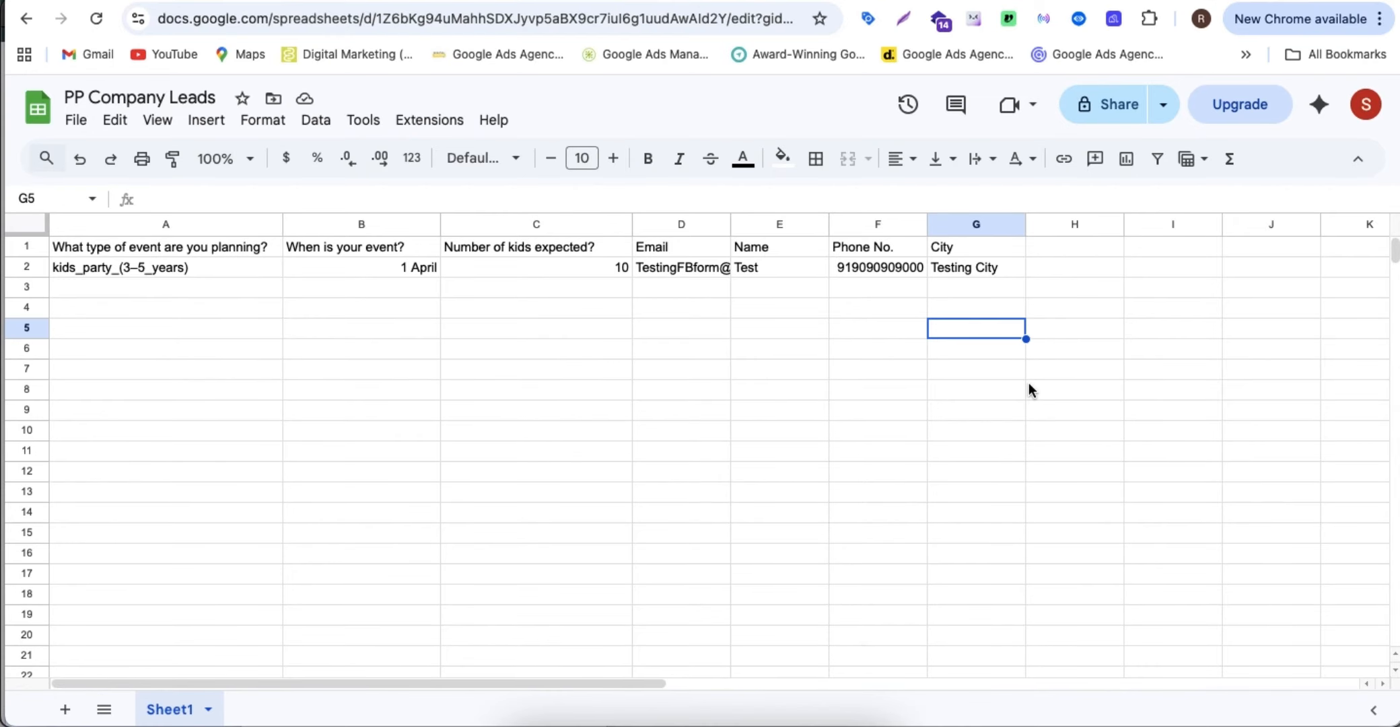